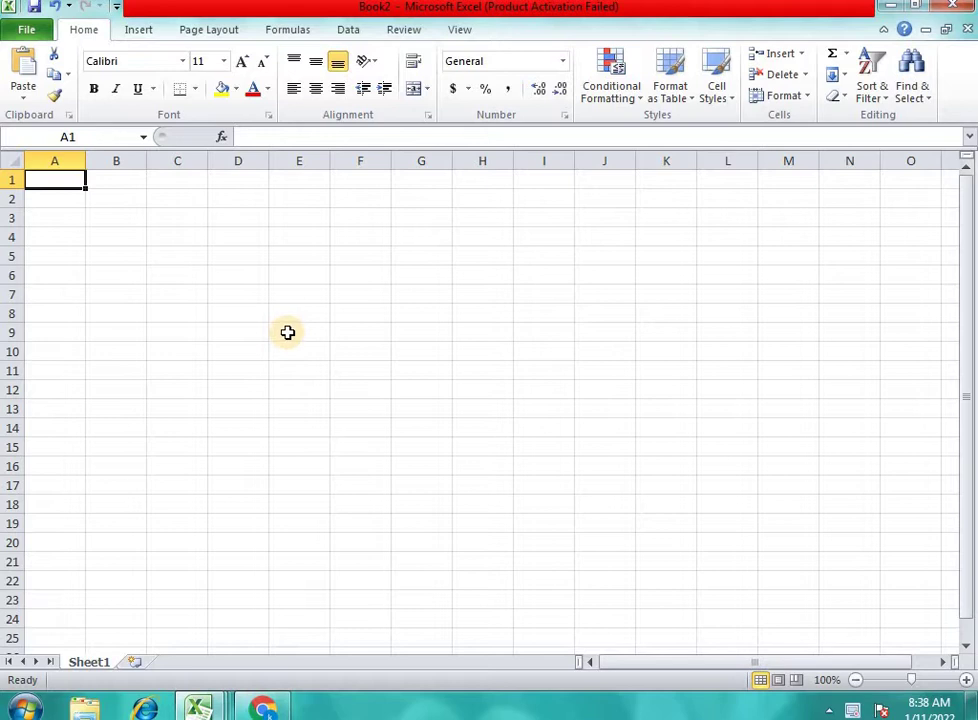
- Enter the heading 'coustom sort' in cell D4
click(240, 237)
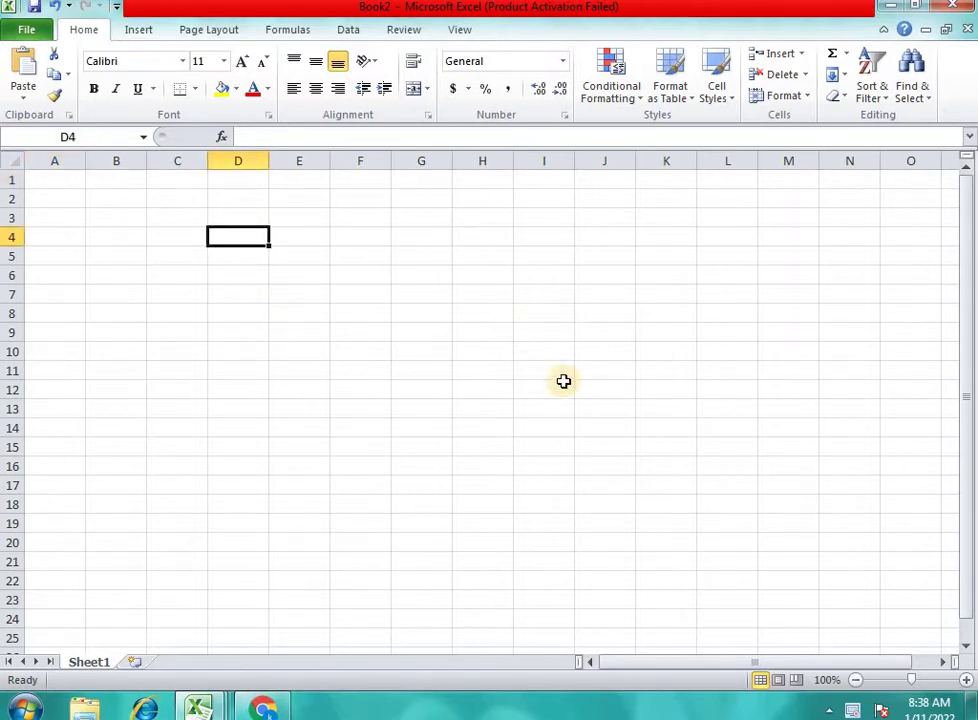
text(coustom sort)
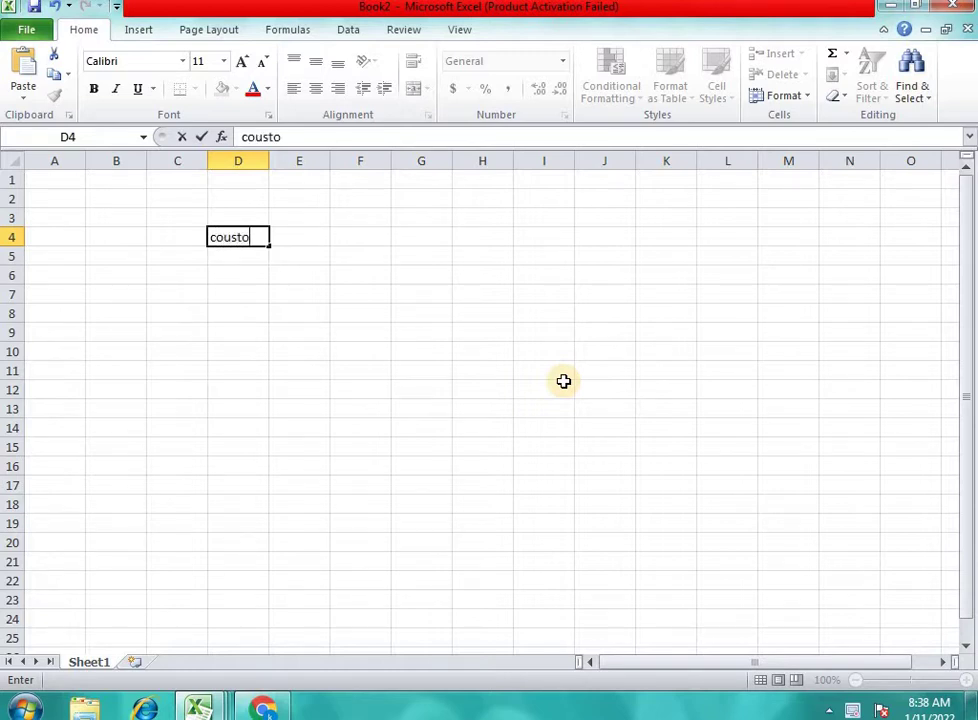
click(314, 275)
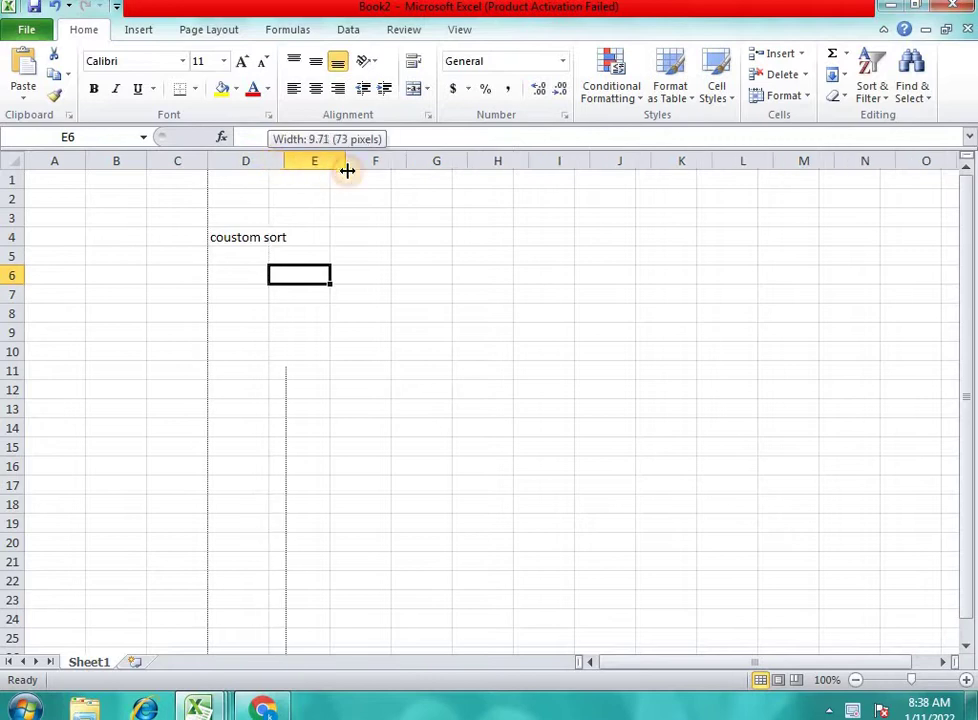
- Widen column D to fit the heading and give D4 a yellow fill
drag(267, 161, 349, 161)
click(215, 236)
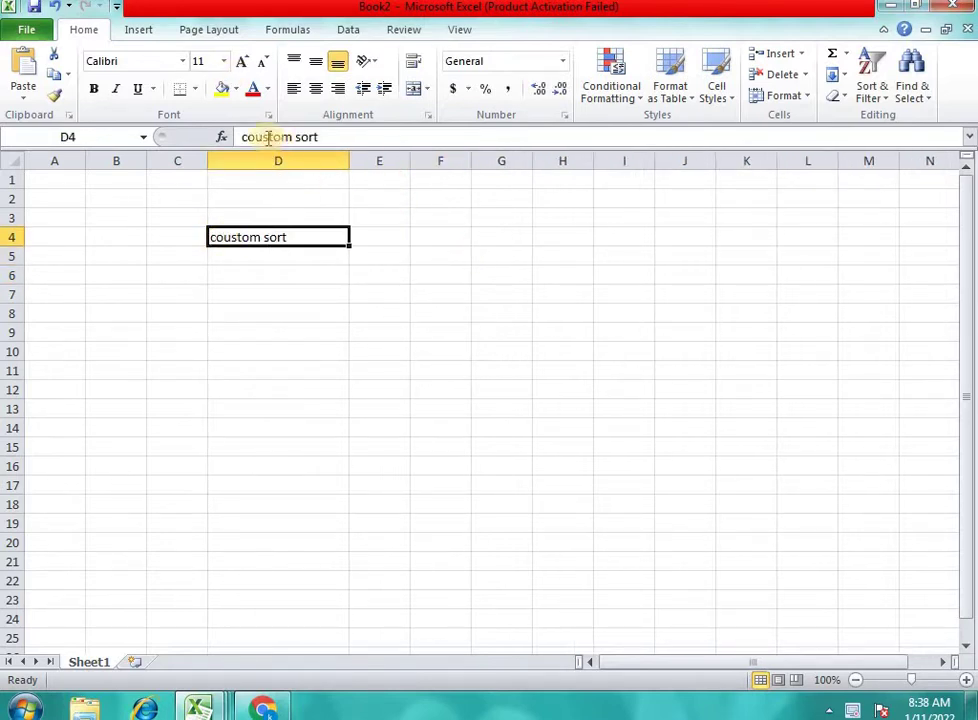
click(222, 88)
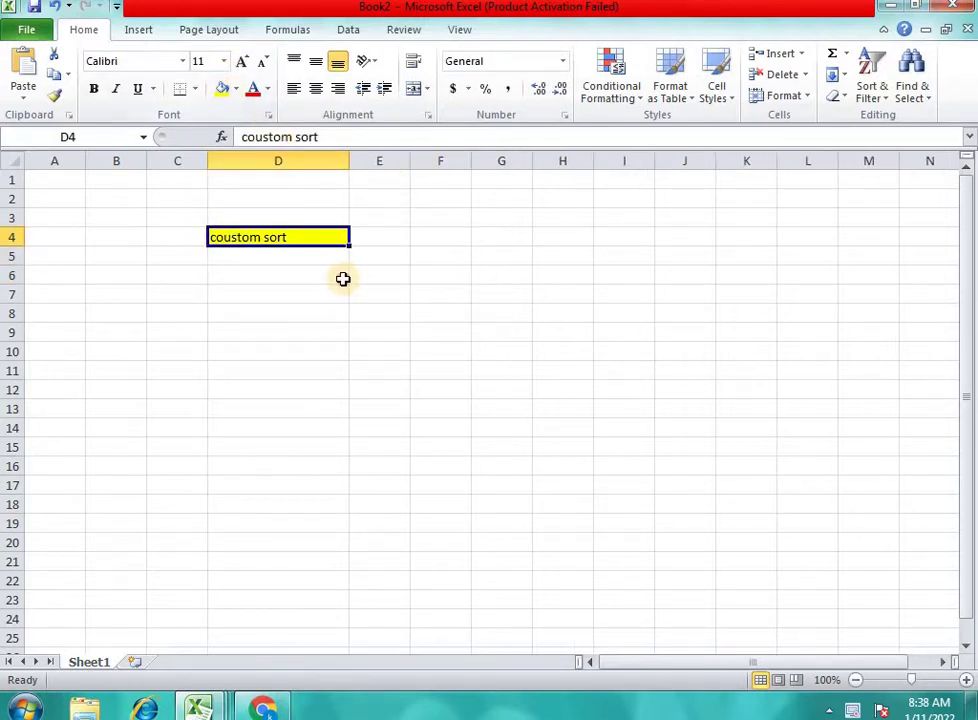
scroll(343, 277, up, 3)
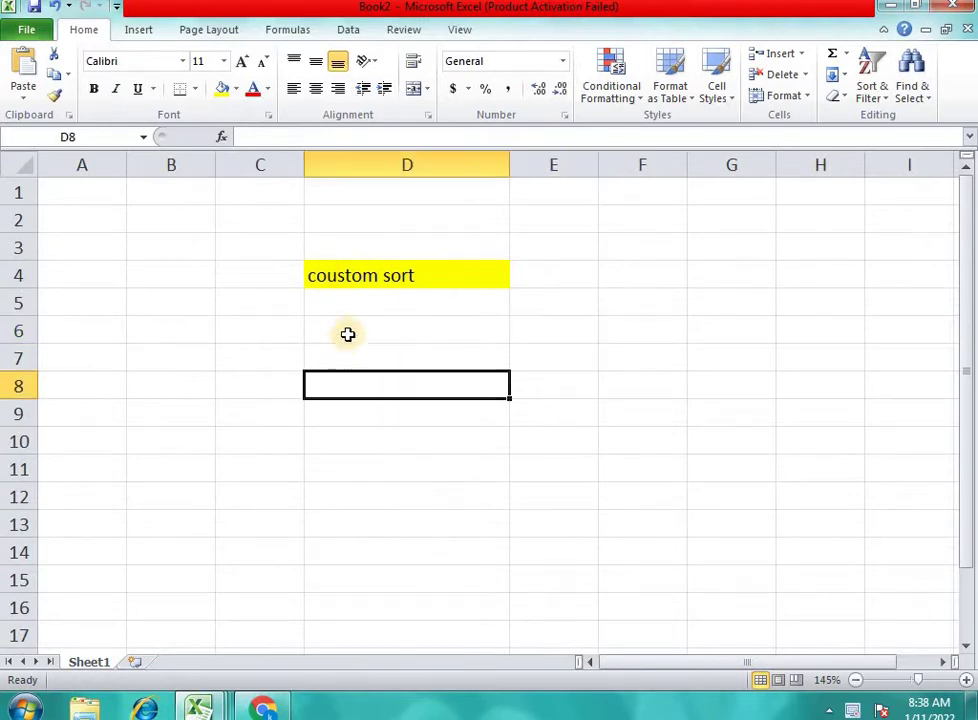
- Enter jan in D6 and auto-fill the months down to aug in row 13
click(349, 334)
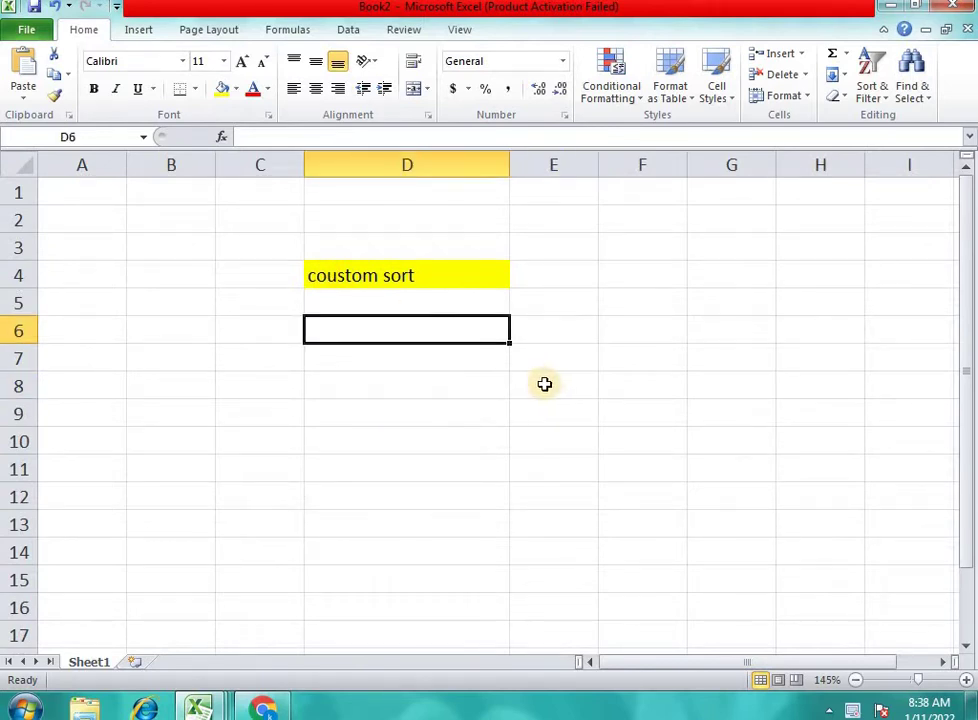
text(jan)
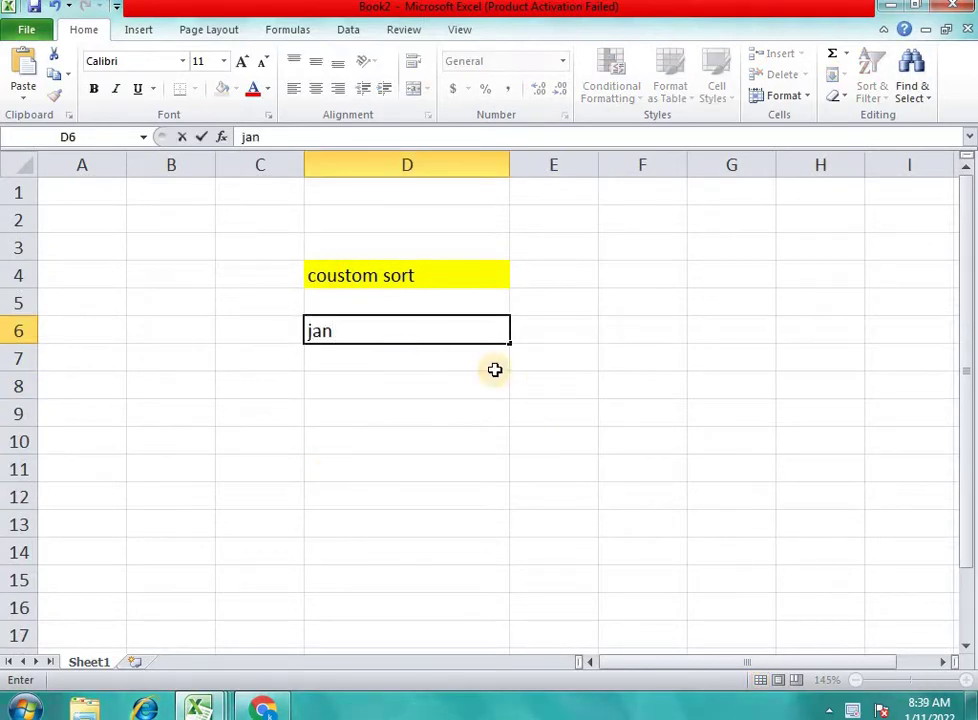
key(Return)
click(434, 334)
drag(509, 342, 515, 526)
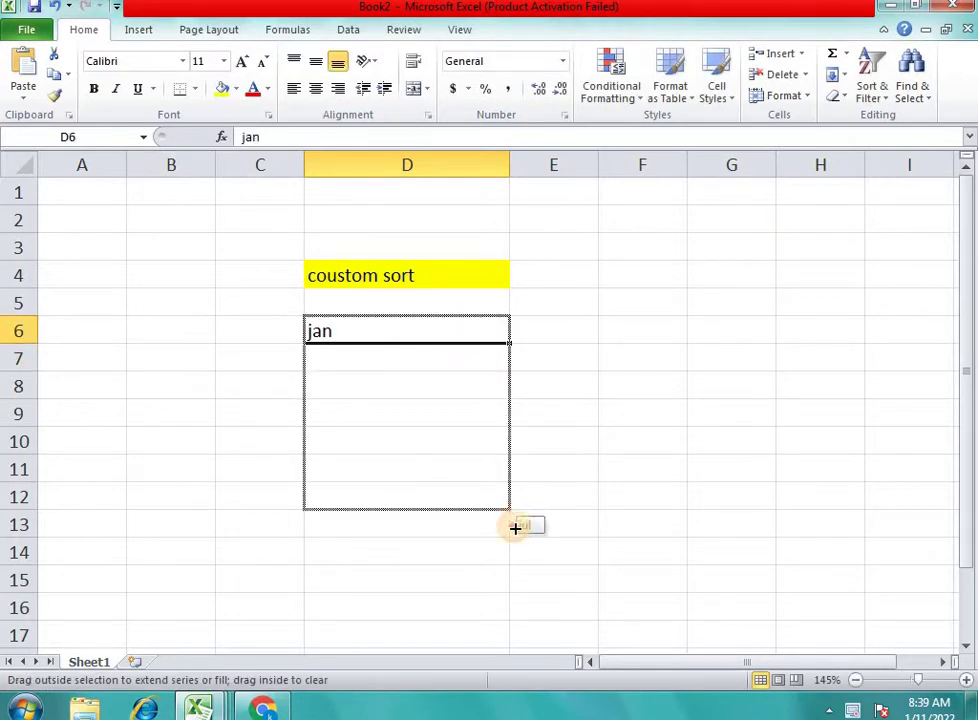
- Enter Monday in E6 and auto-fill the weekdays down to row 13
click(537, 330)
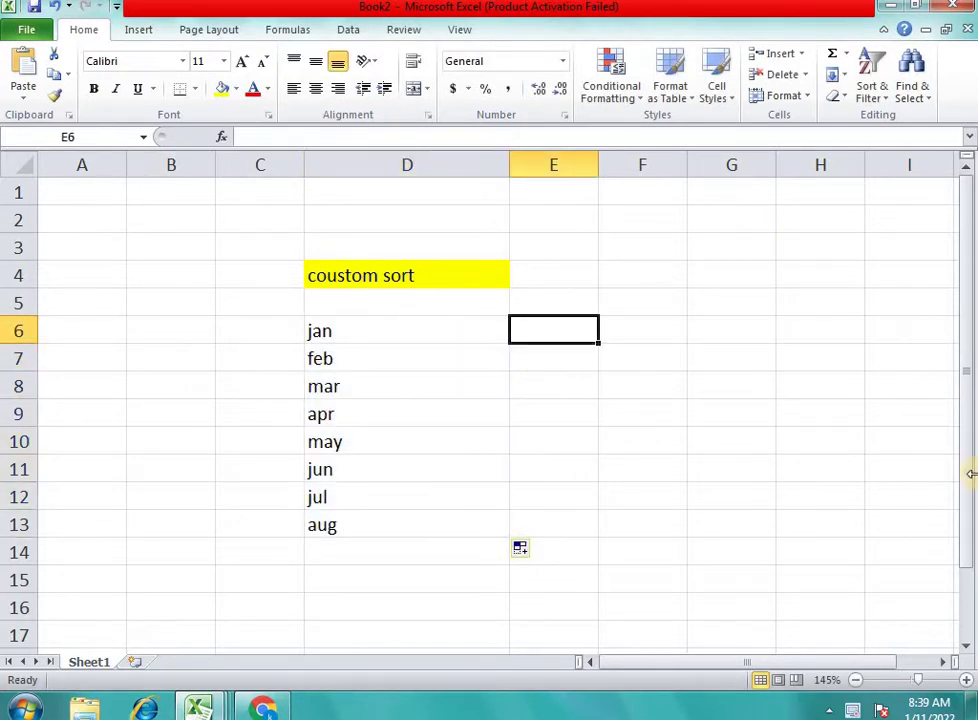
text(monday)
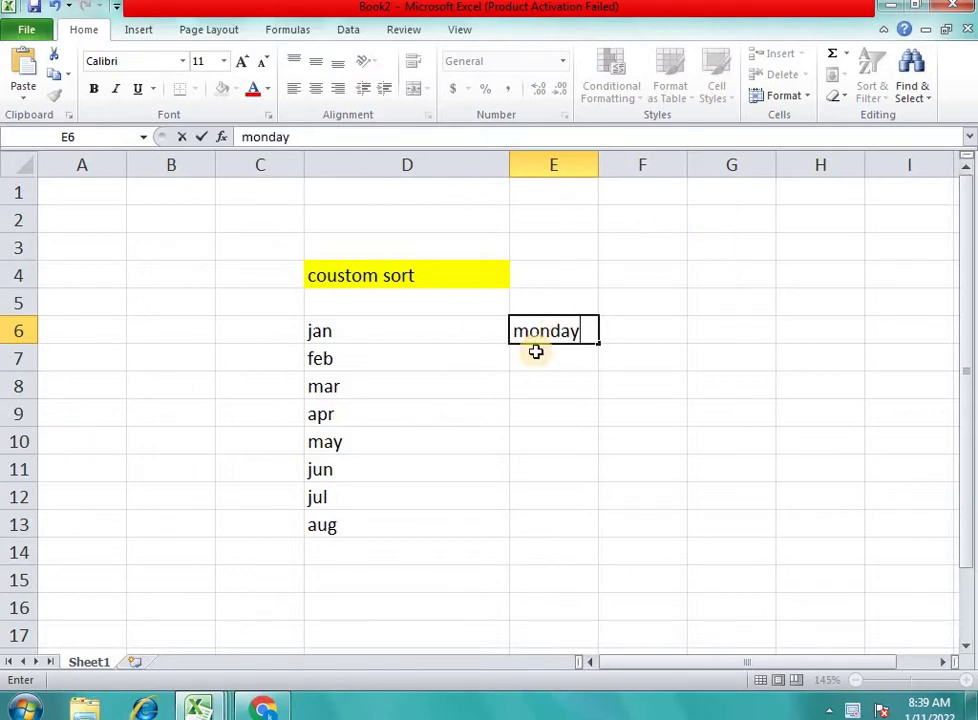
key(Return)
click(577, 340)
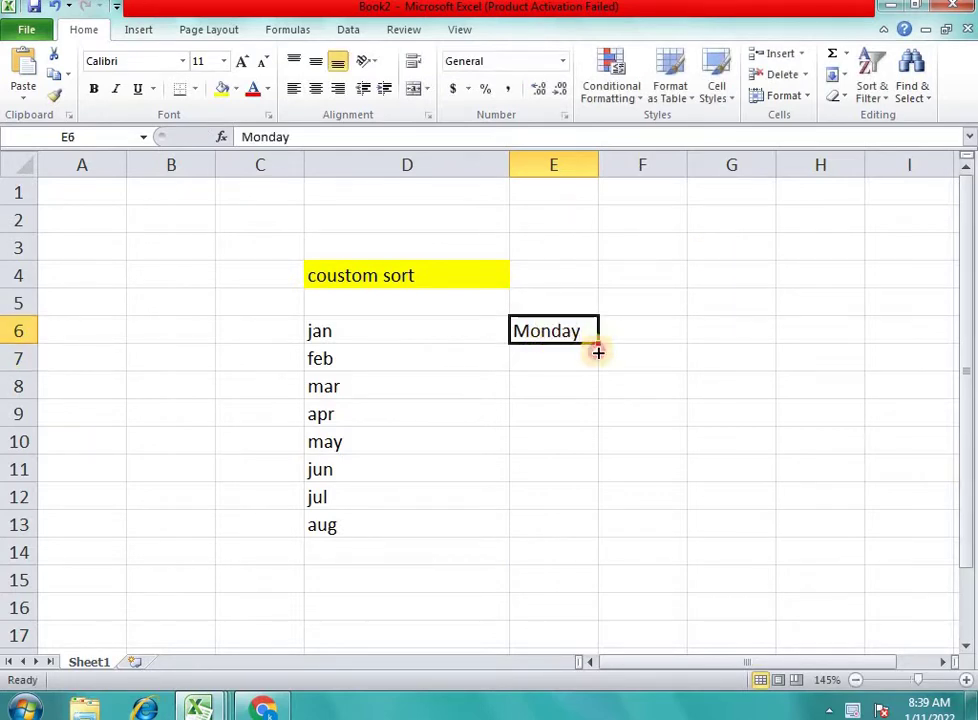
drag(597, 344, 604, 532)
- Enter mon in F6 and auto-fill the short day names down to row 14
click(643, 328)
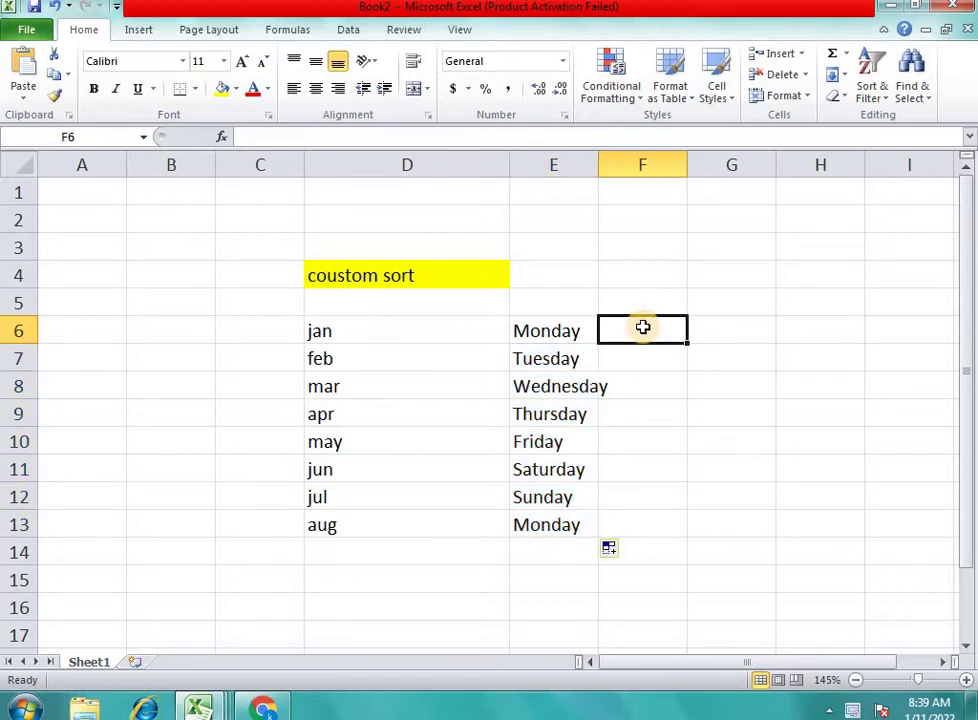
text(mon)
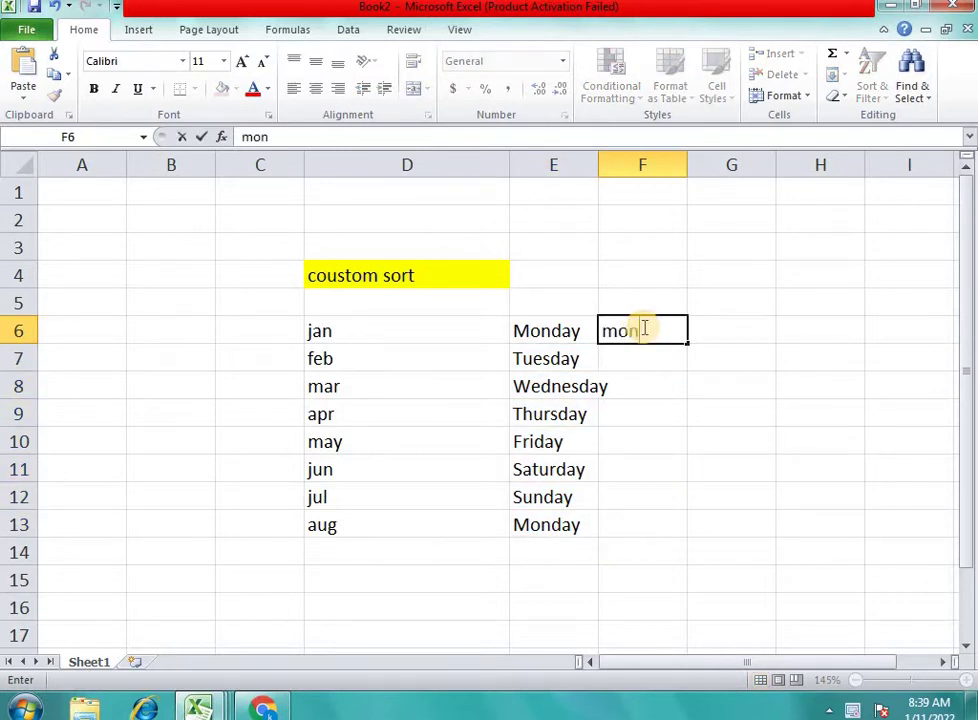
key(Return)
click(659, 340)
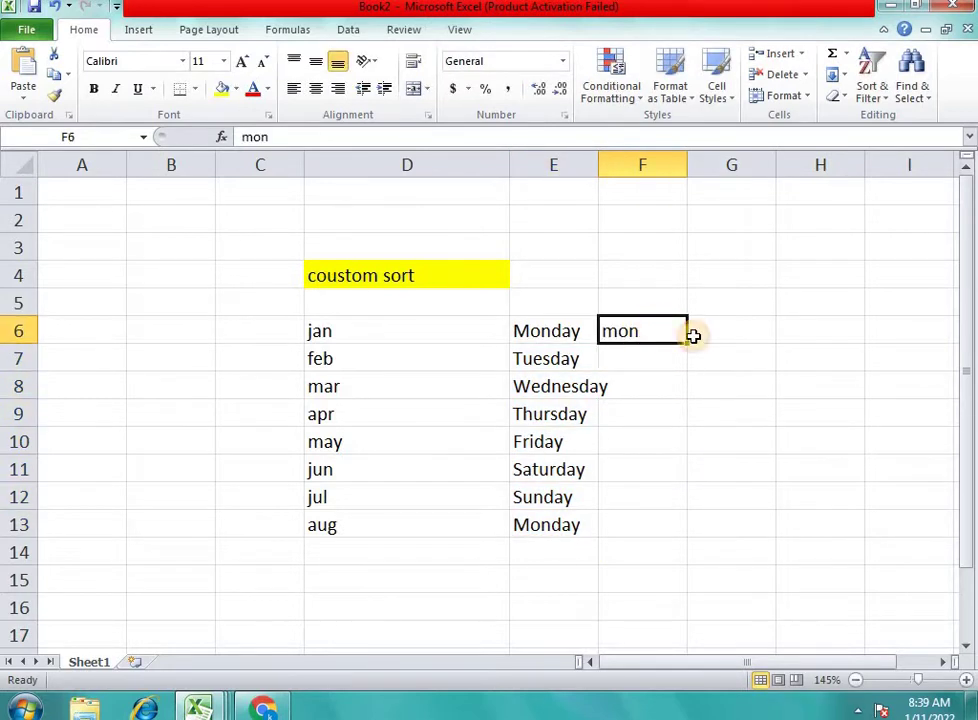
drag(685, 342, 716, 566)
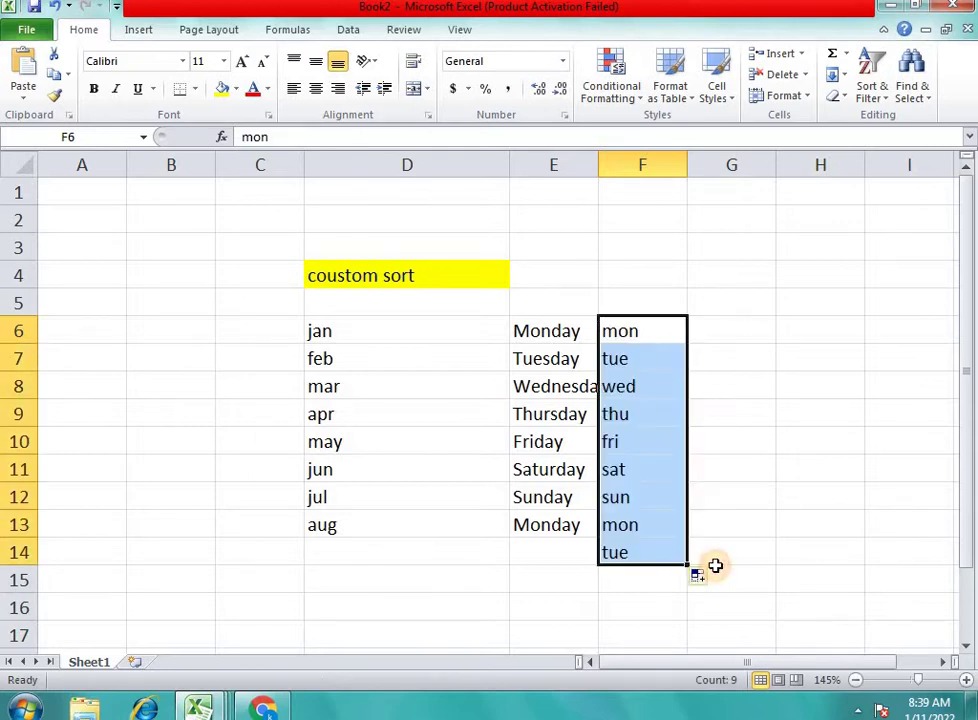
click(757, 528)
click(233, 329)
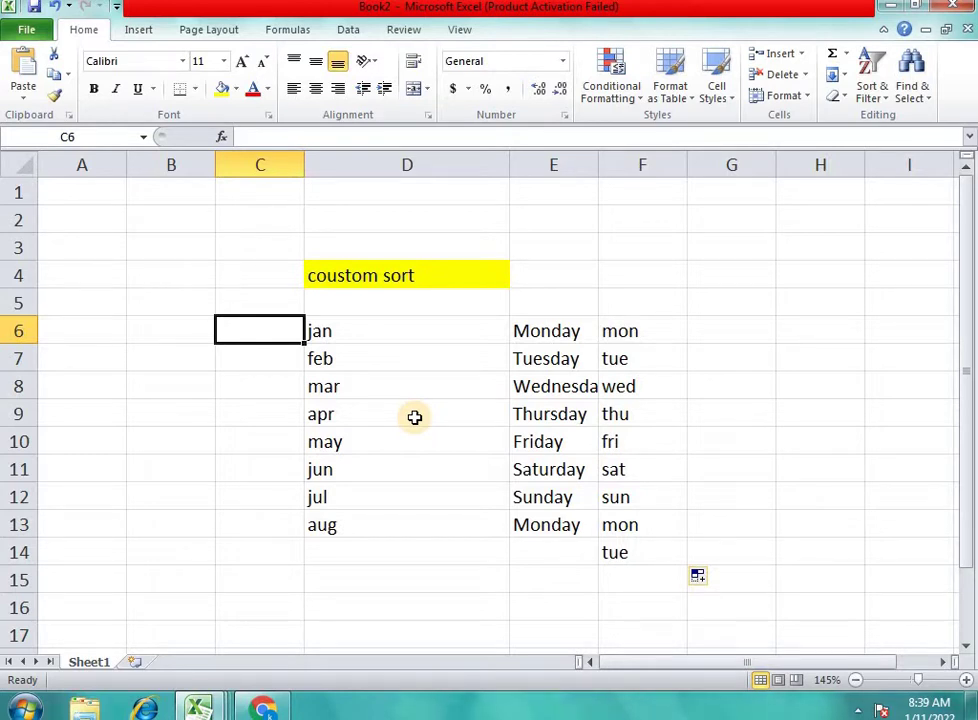
- Enter kavya in C6 and copy it down column C to row 14
text(ka)
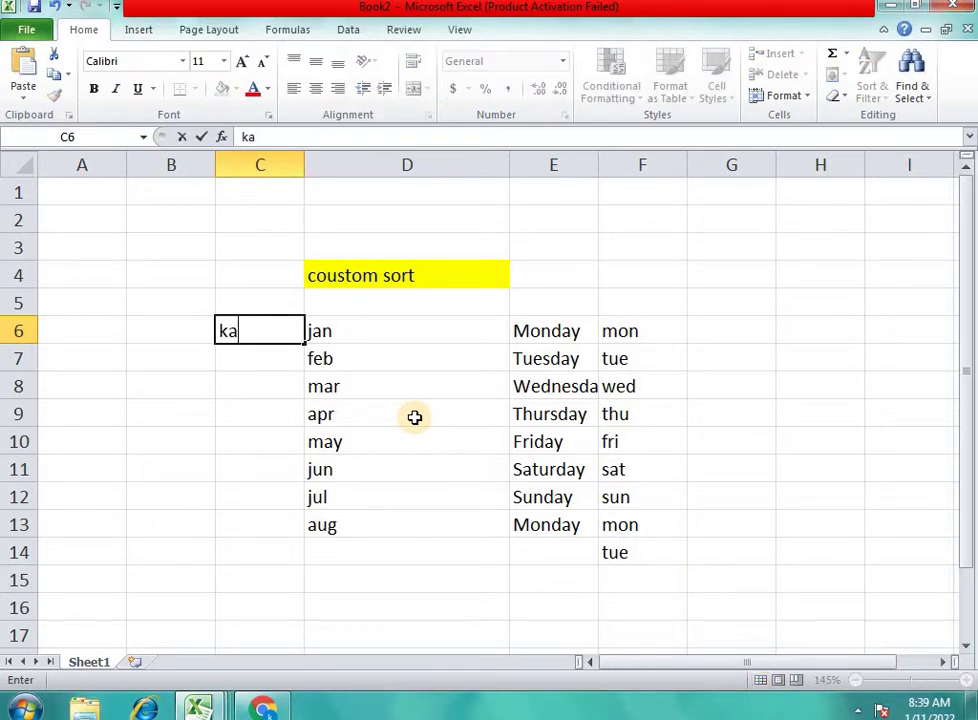
text(vya)
click(380, 386)
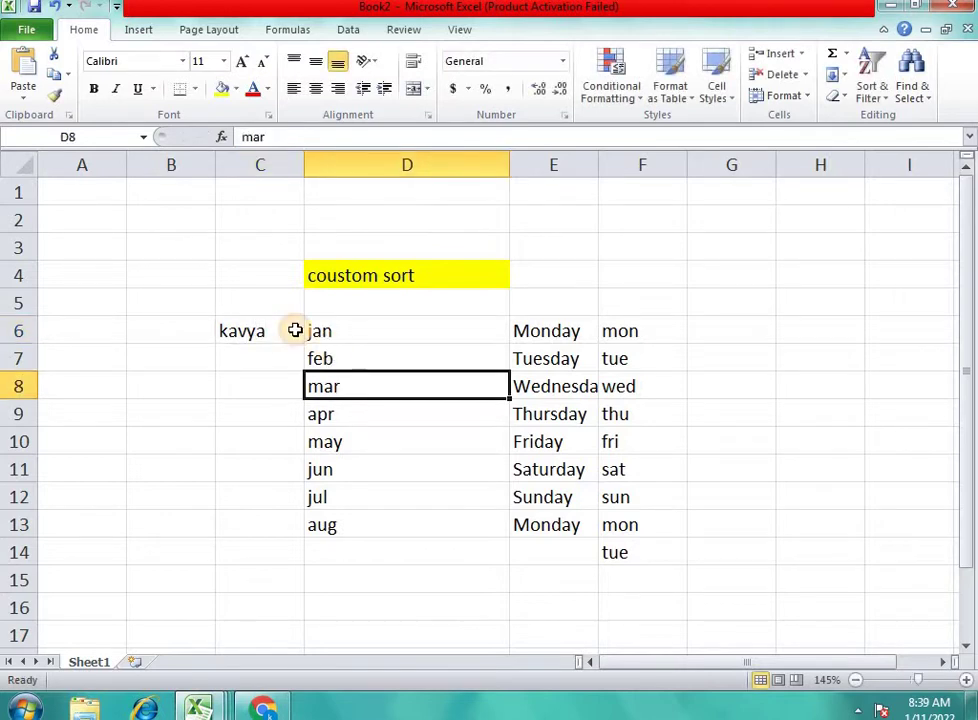
click(295, 333)
drag(303, 343, 303, 553)
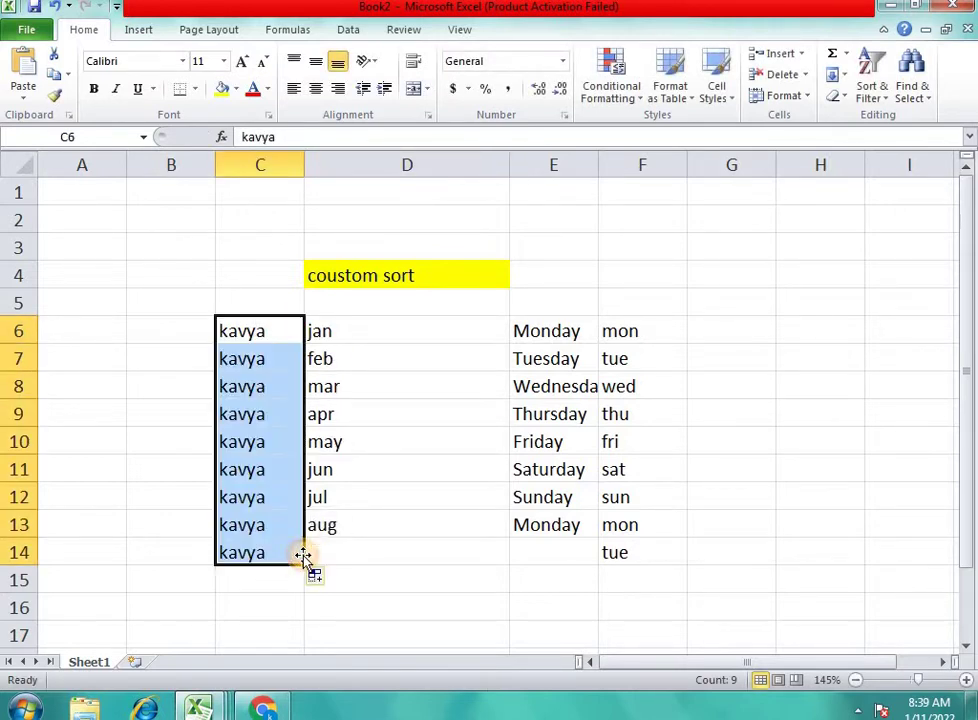
- Clear the repeated kavya cells below C6, dismiss the colour-scheme warning and reselect C6
click(496, 365)
drag(264, 365, 253, 563)
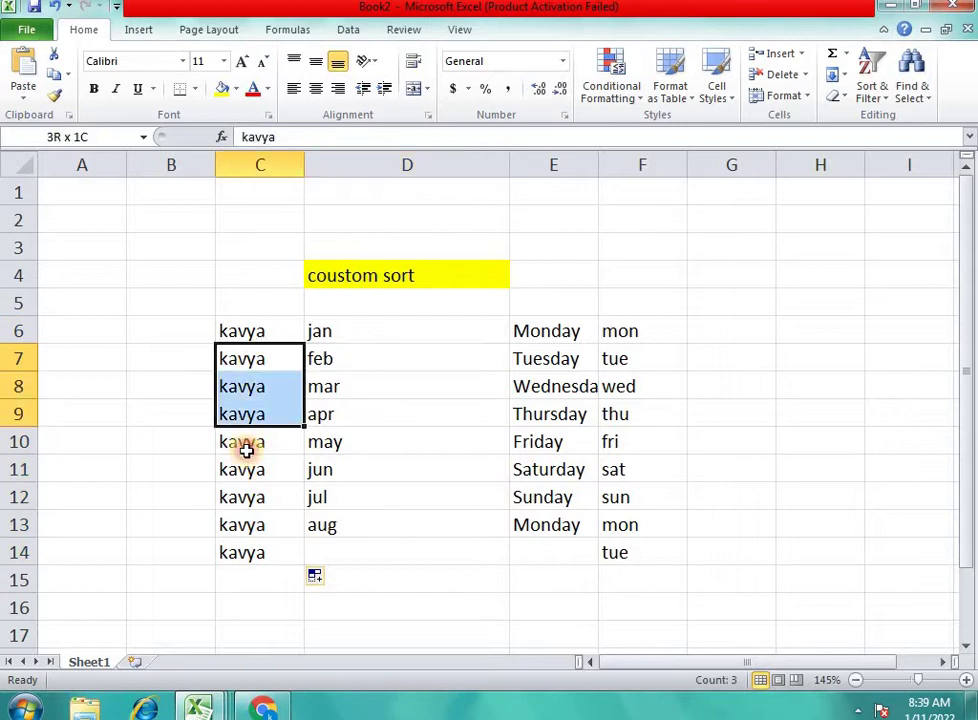
key(Delete)
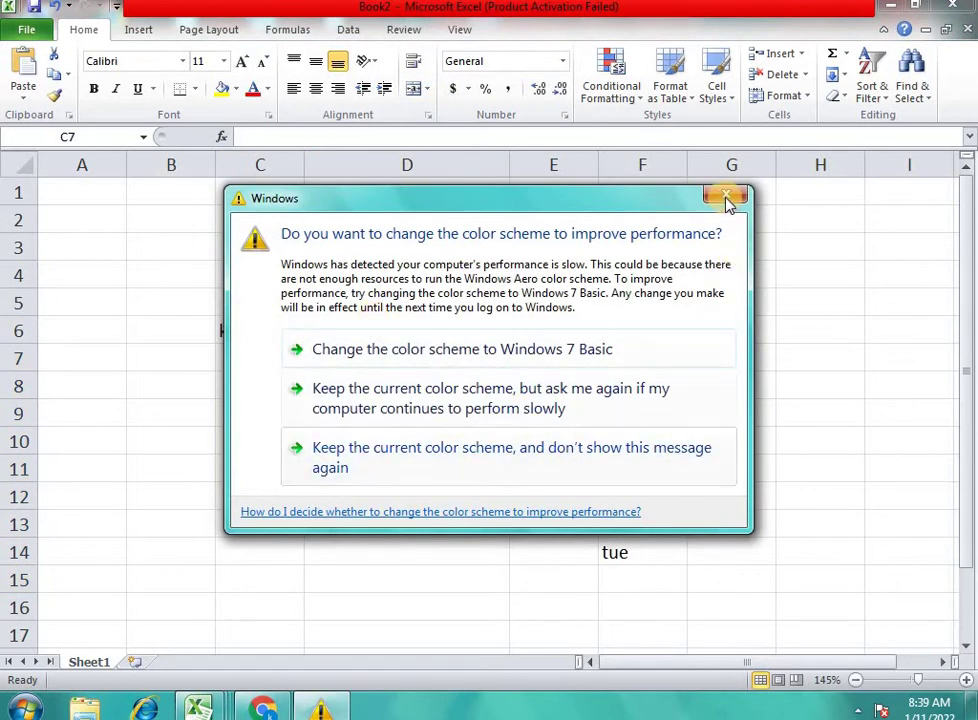
click(723, 196)
click(289, 334)
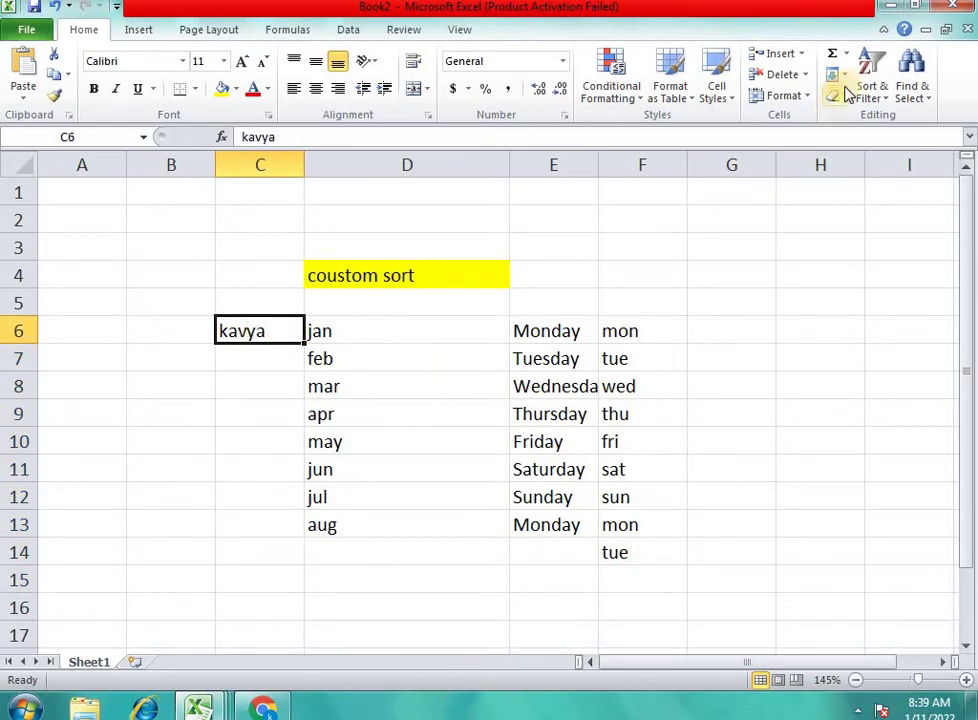
- Open the Fill Series dialog, cancel it unchanged, then bring up the Sort & Filter menu
click(808, 96)
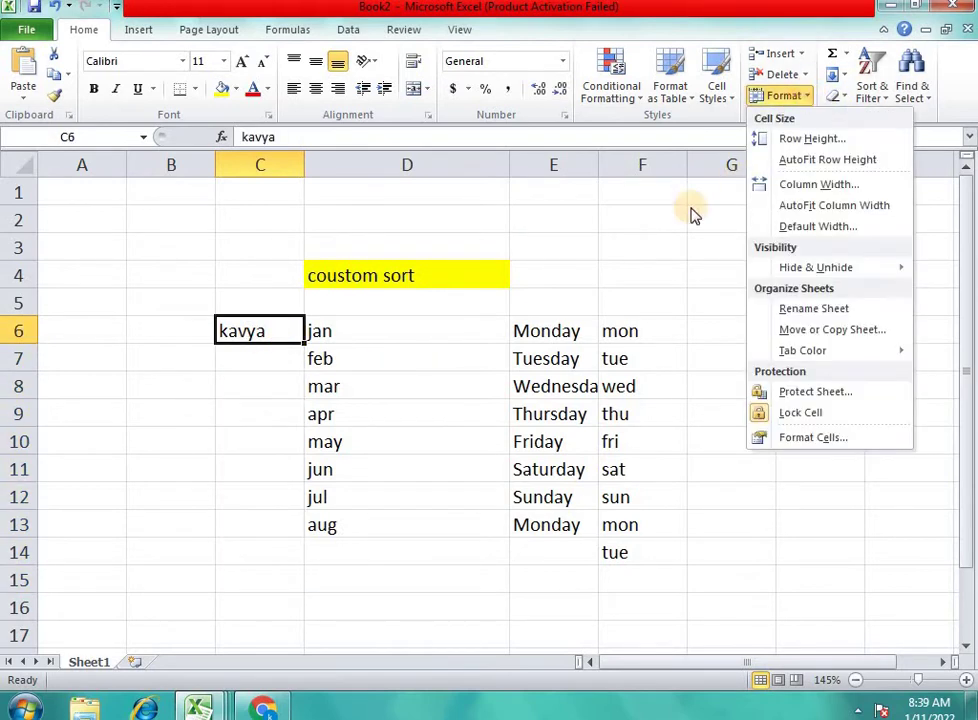
click(836, 77)
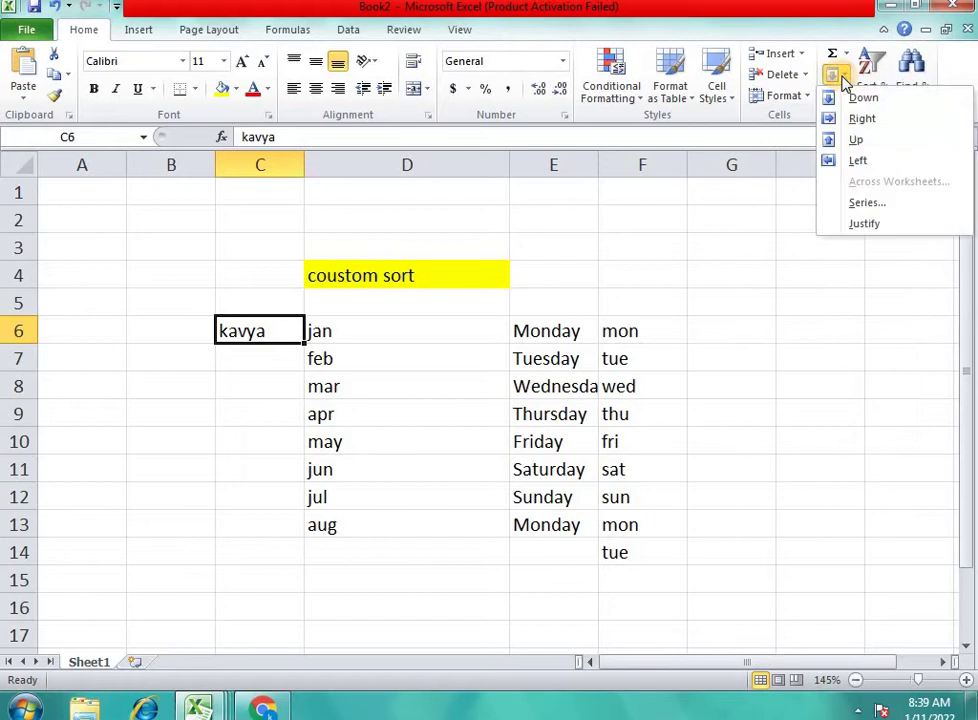
click(867, 220)
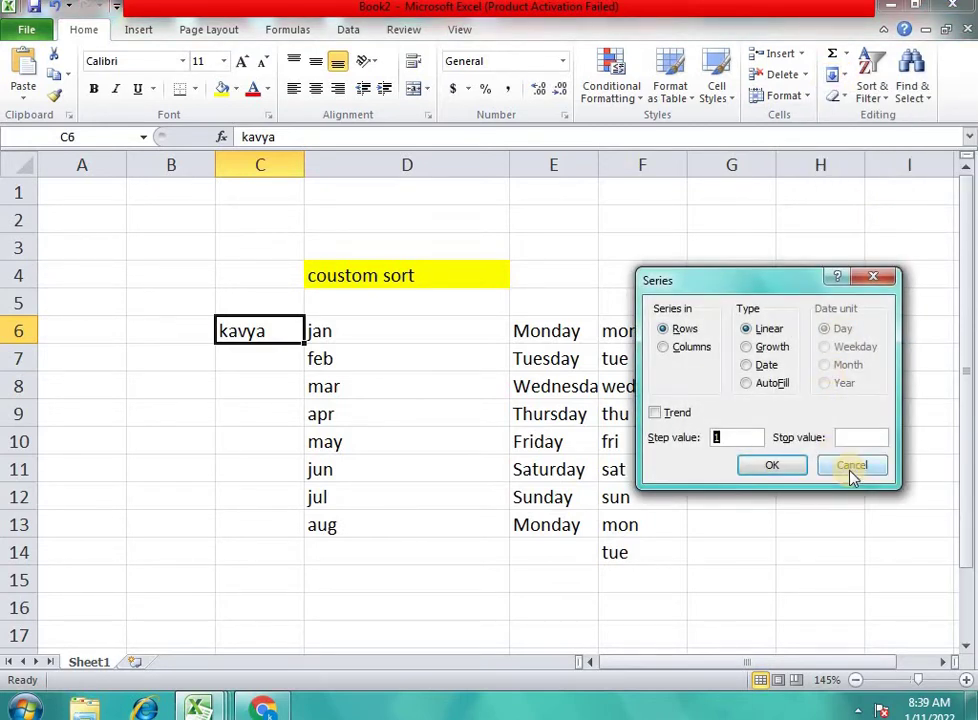
click(849, 467)
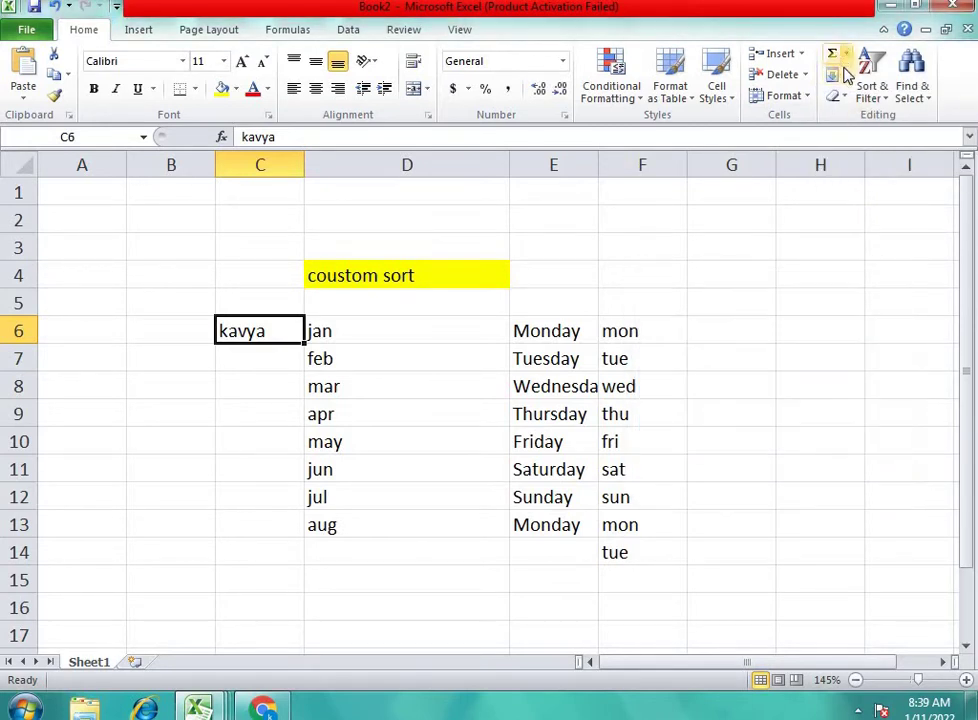
click(886, 106)
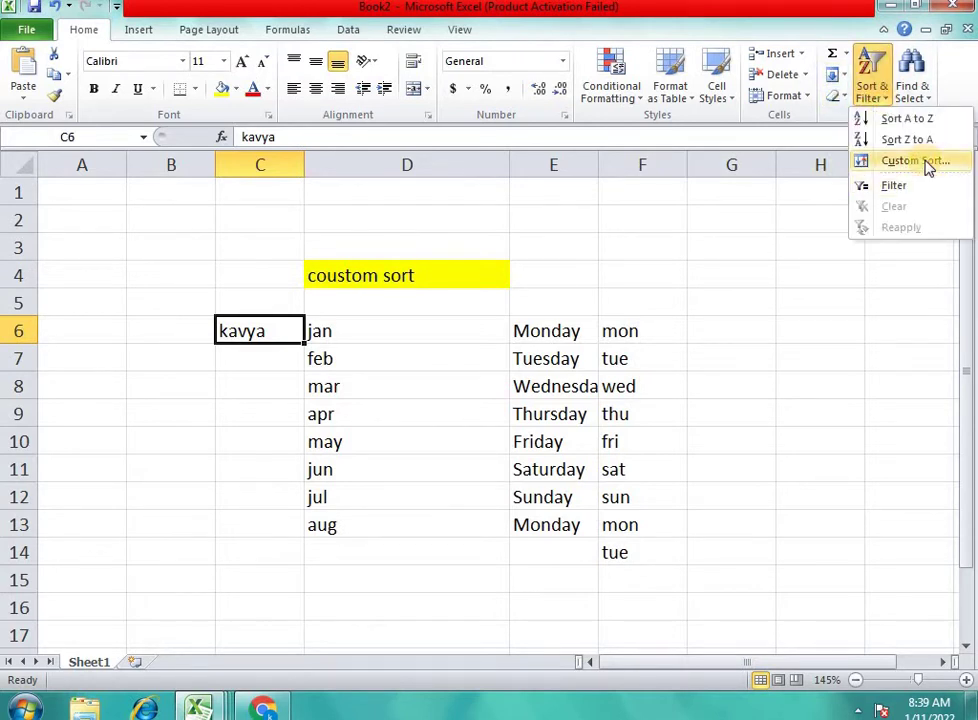
- Add kavya, kiran, kala, naveen and hema.jyothi as a new custom list via Custom Sort
click(928, 161)
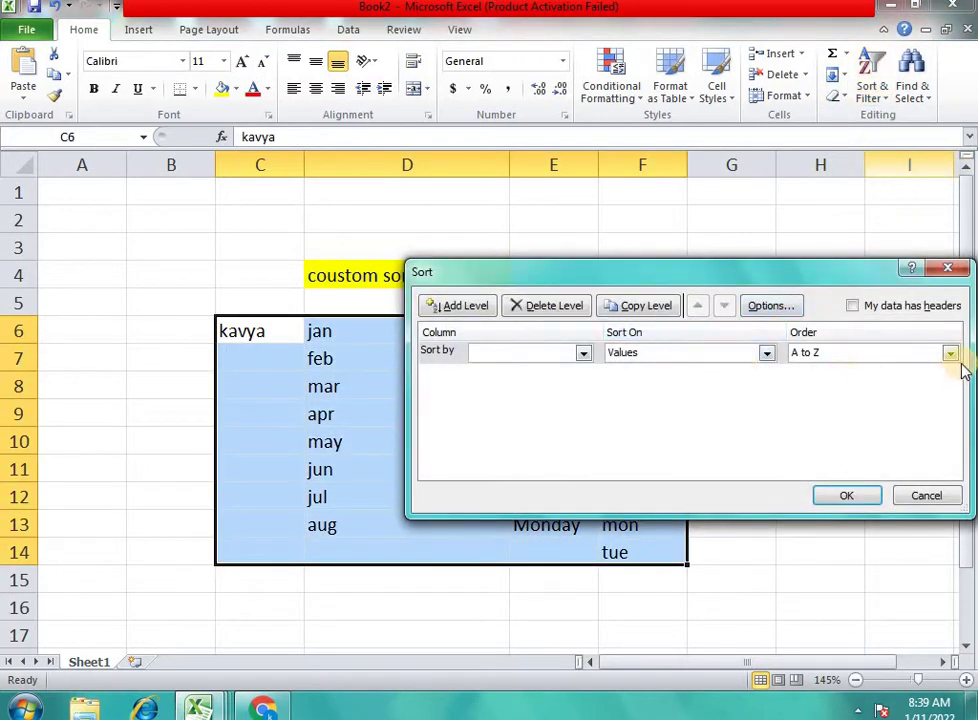
click(949, 356)
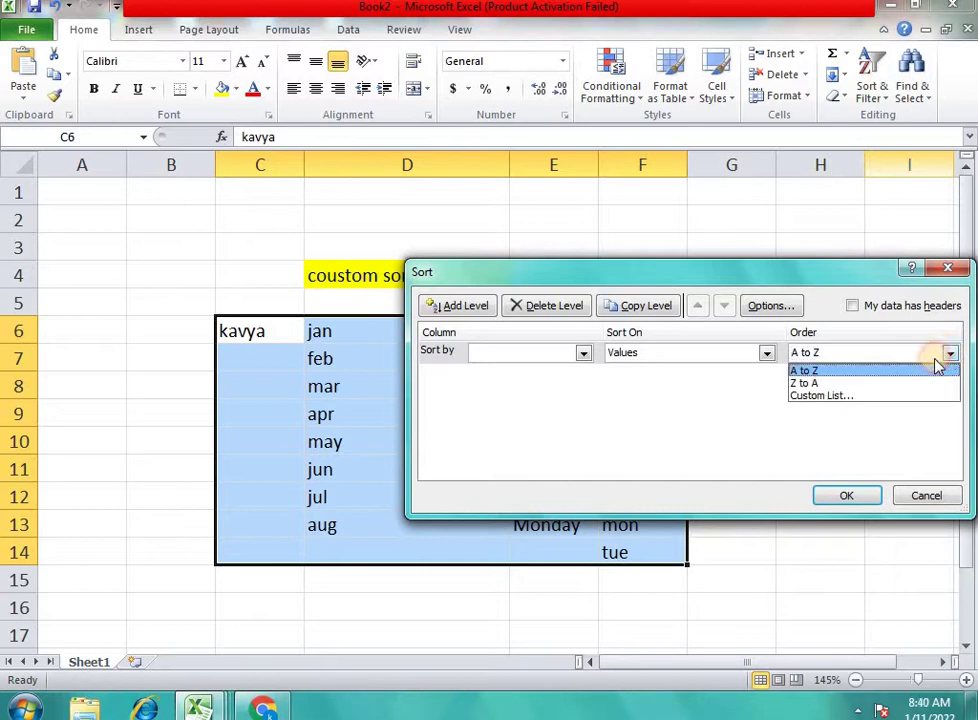
click(886, 397)
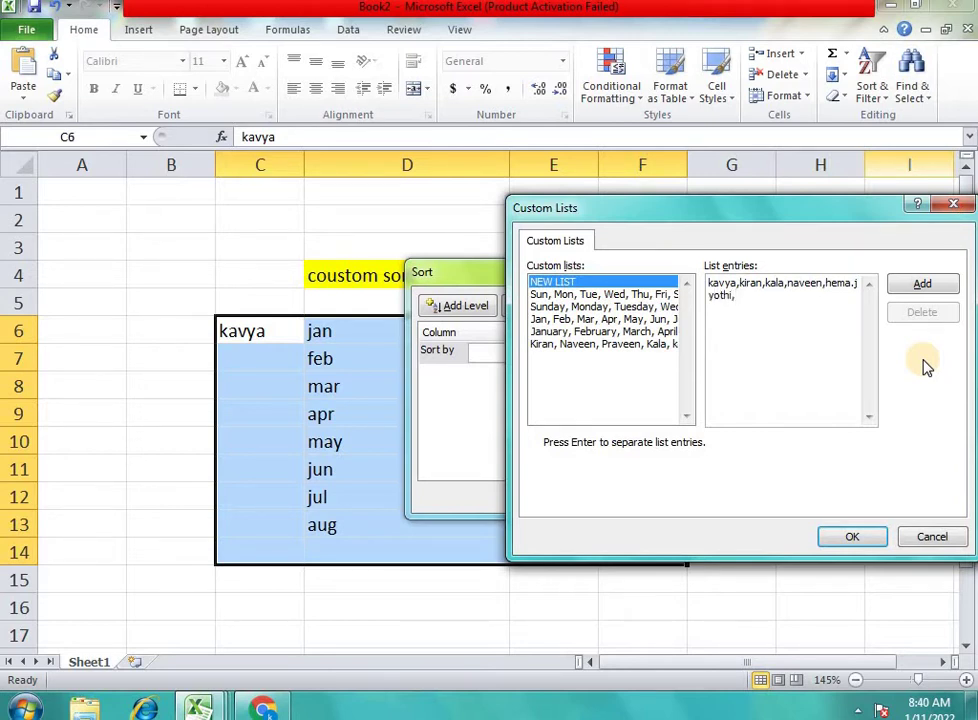
click(922, 286)
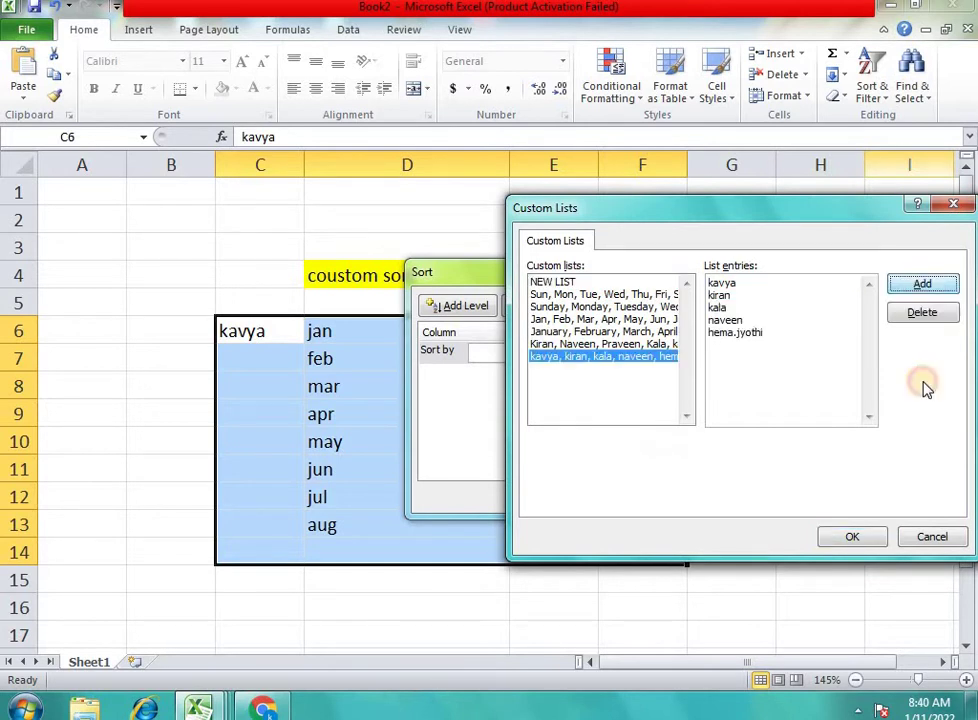
click(849, 537)
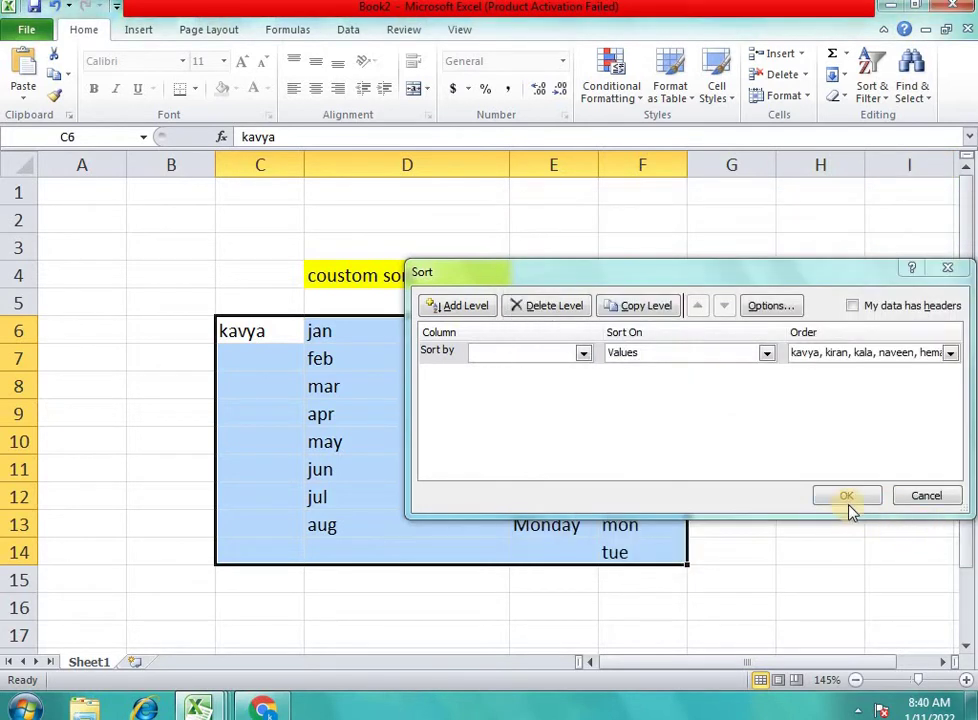
- Attempt the sort, dismiss the missing-column error and cancel the Sort dialog
click(847, 498)
click(512, 392)
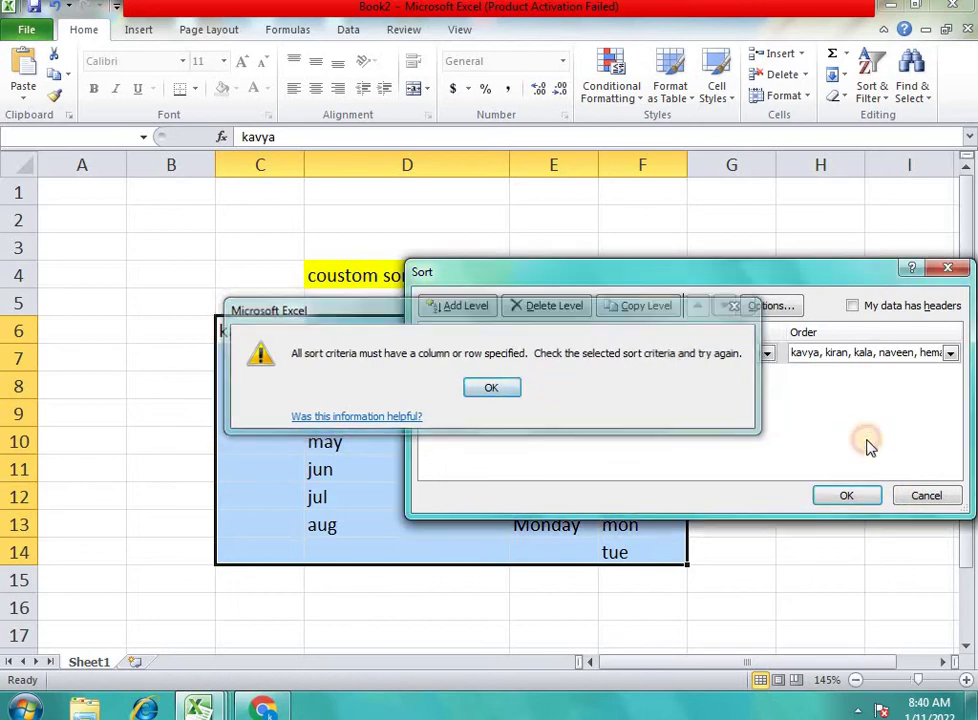
click(926, 495)
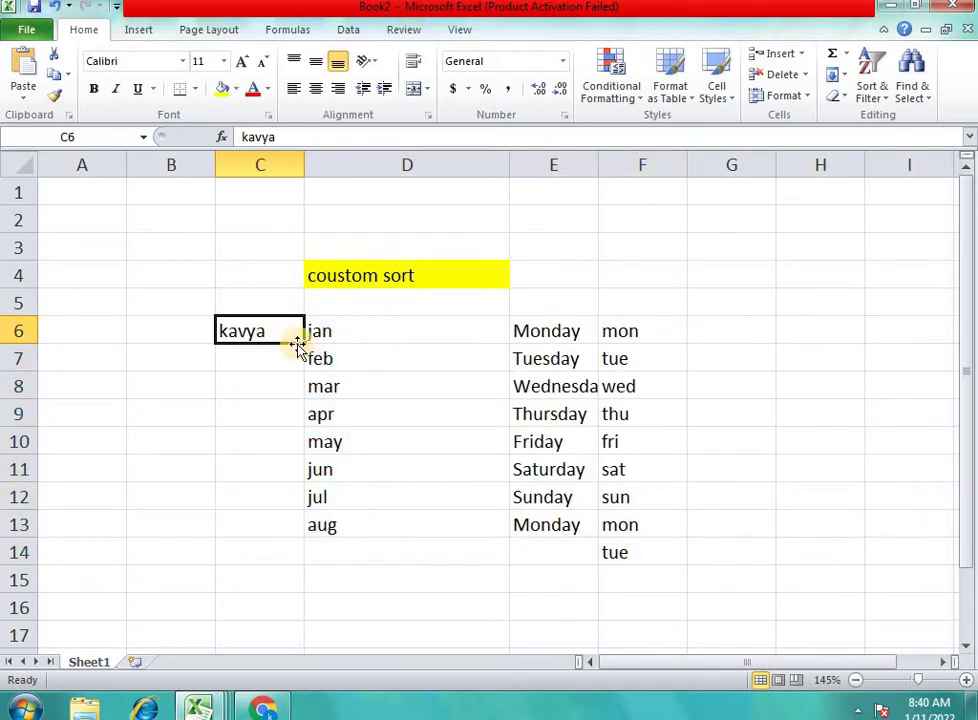
- Auto-fill C7:C15 from kavya so the custom name series repeats down column C
drag(302, 344, 283, 588)
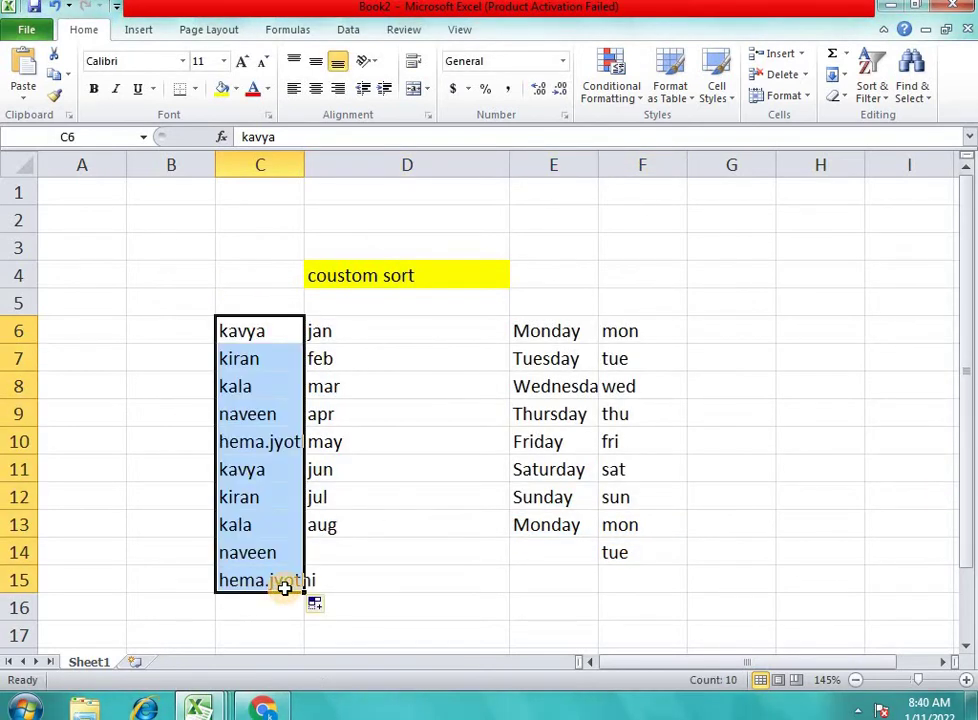
click(773, 443)
click(263, 447)
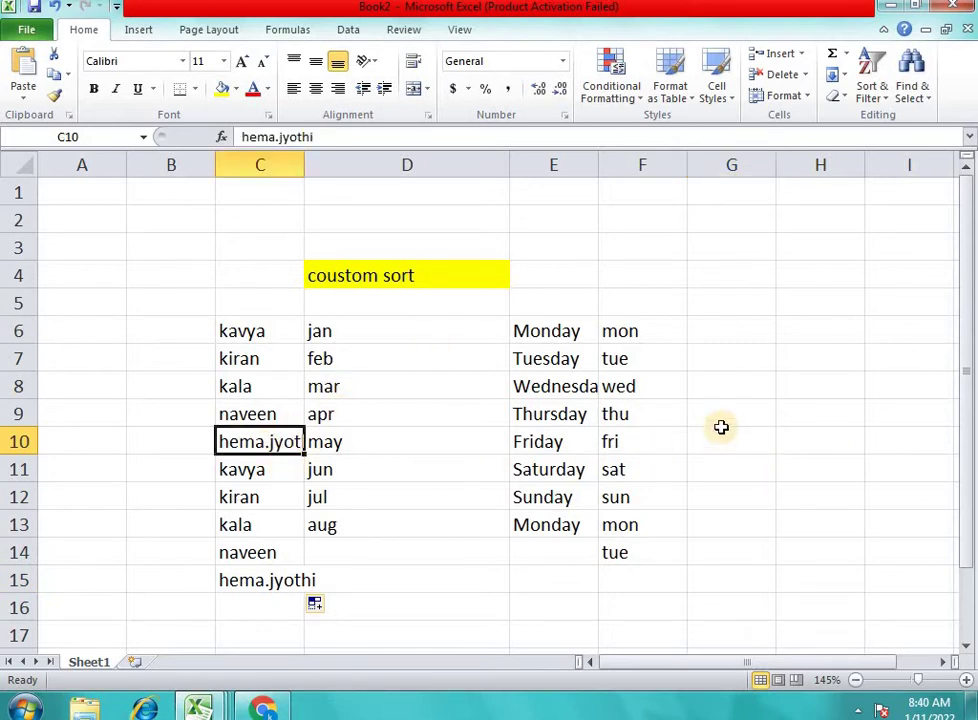
click(743, 335)
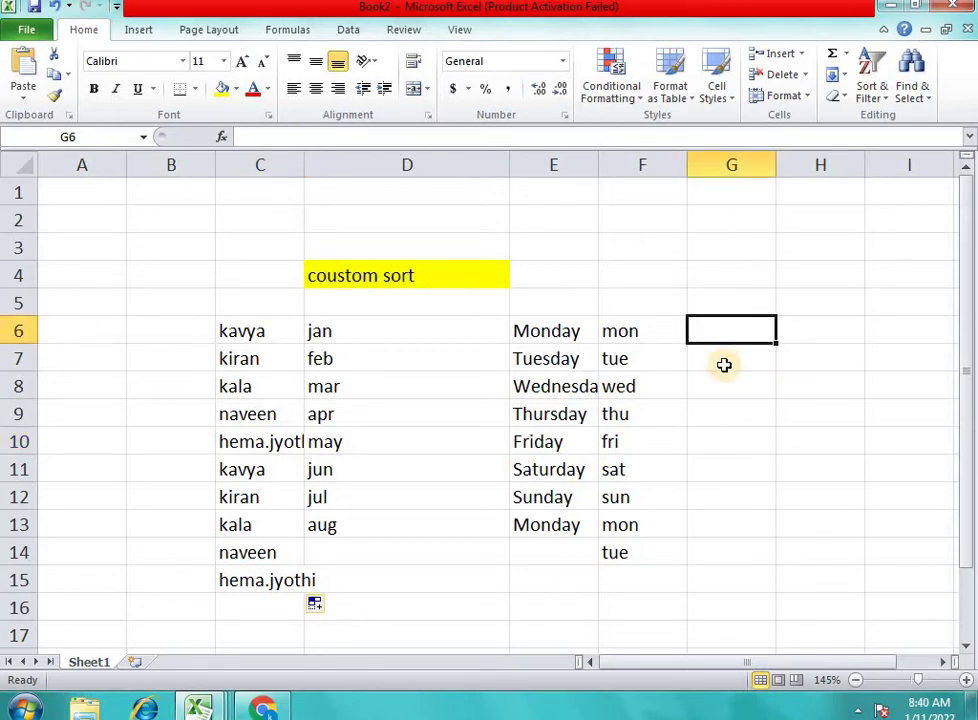
- Enter kala in G6 and auto-fill G7:G13 with the custom name series
text(kala)
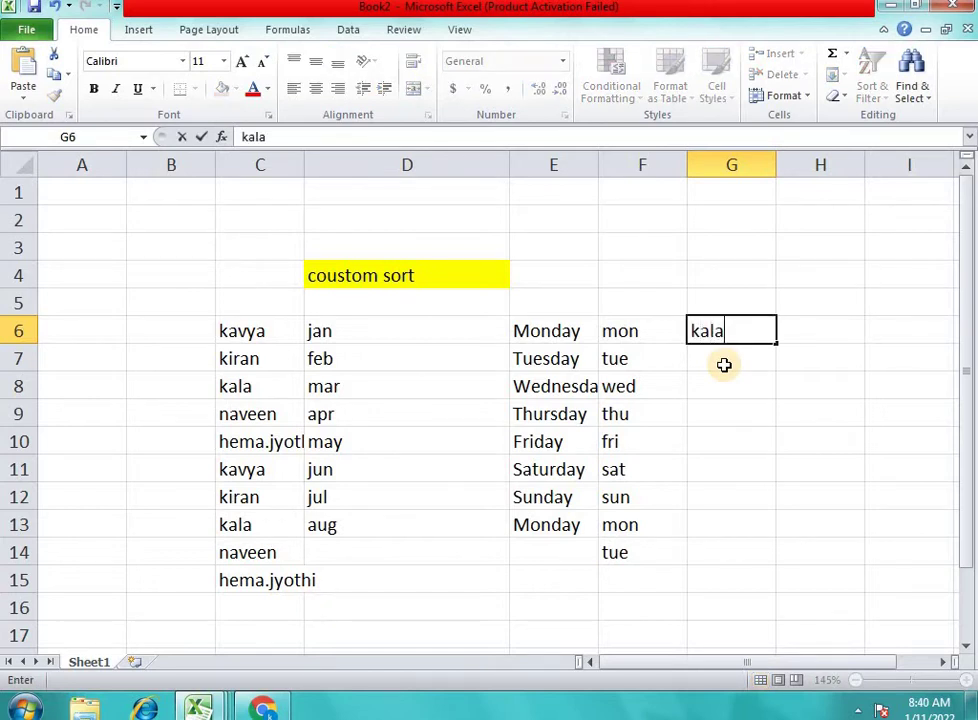
key(Return)
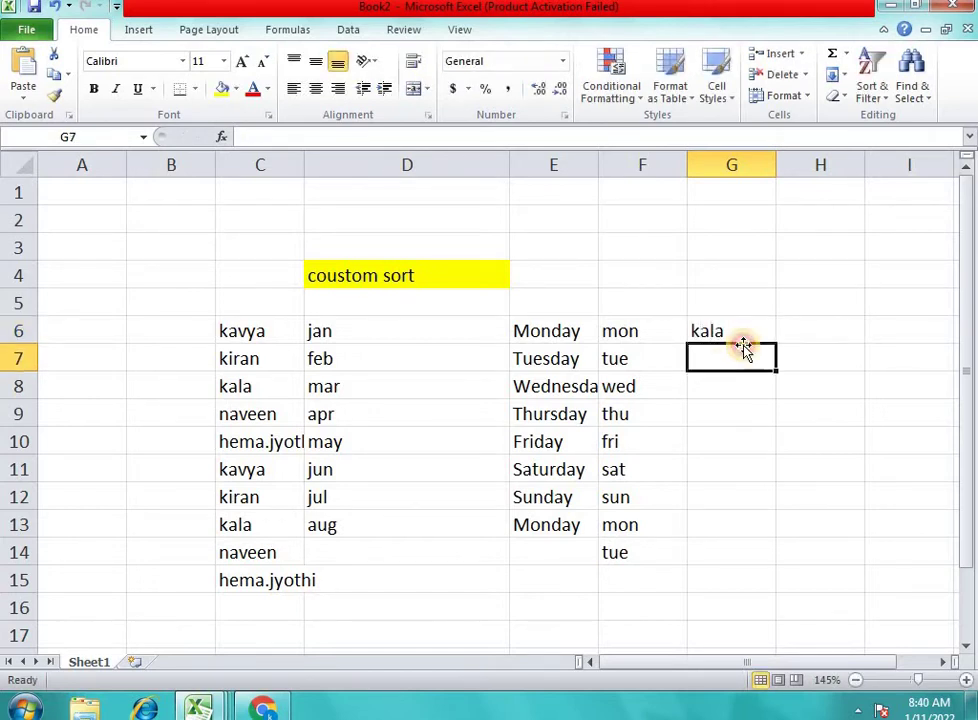
click(762, 333)
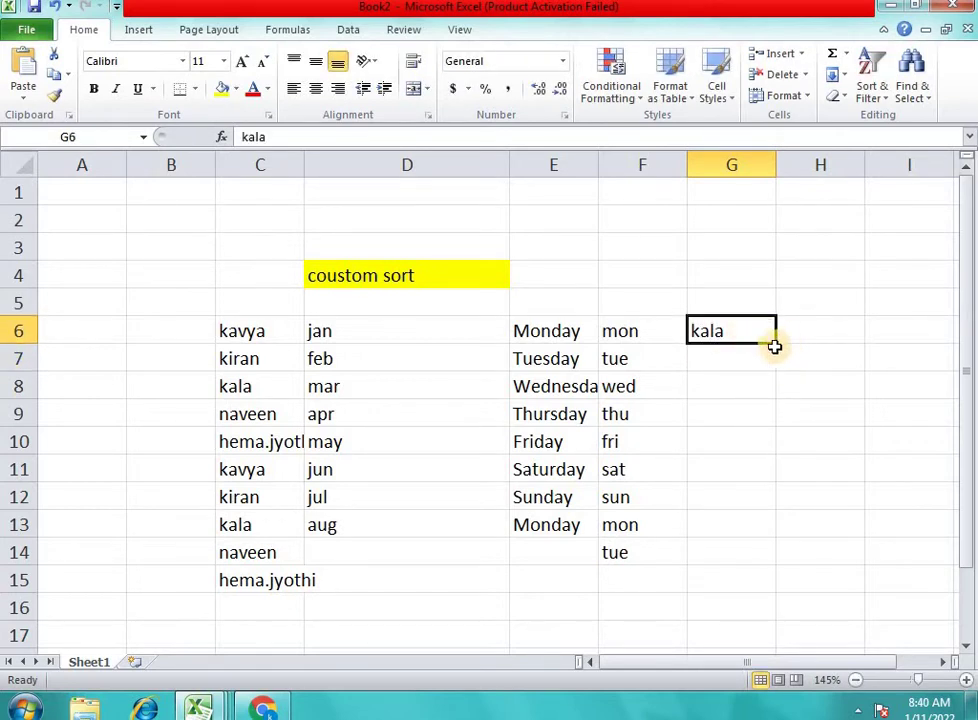
drag(777, 343, 790, 529)
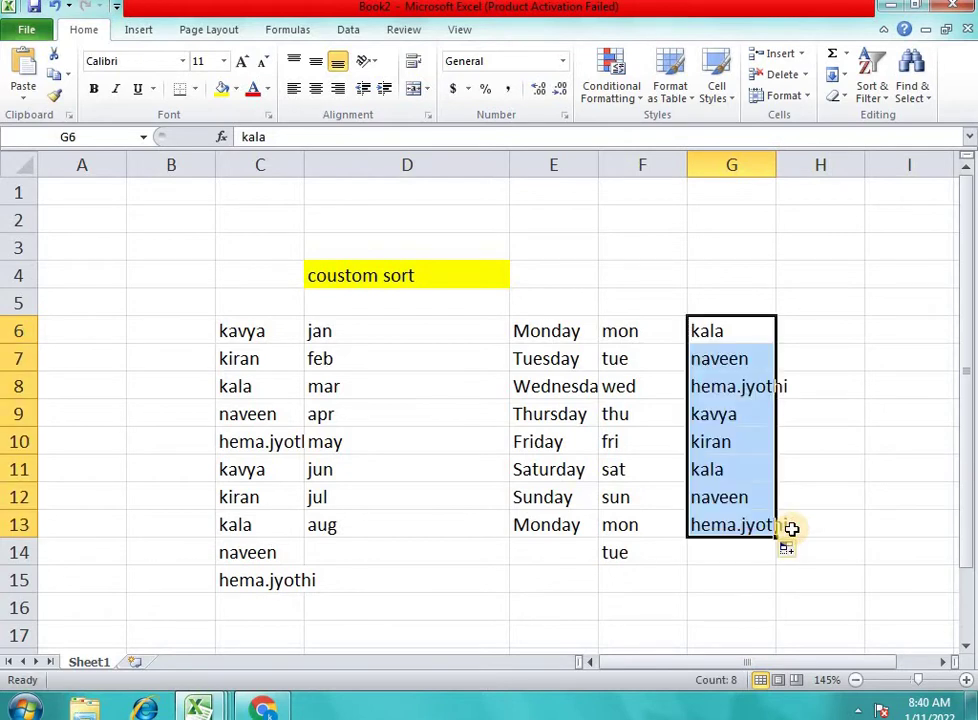
click(874, 483)
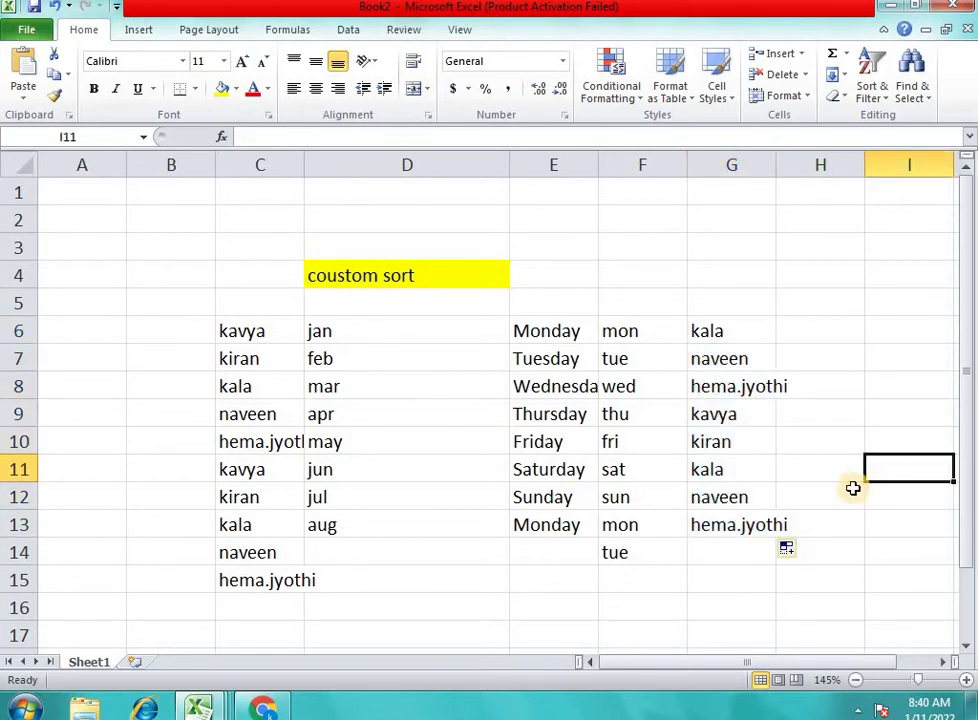
click(740, 389)
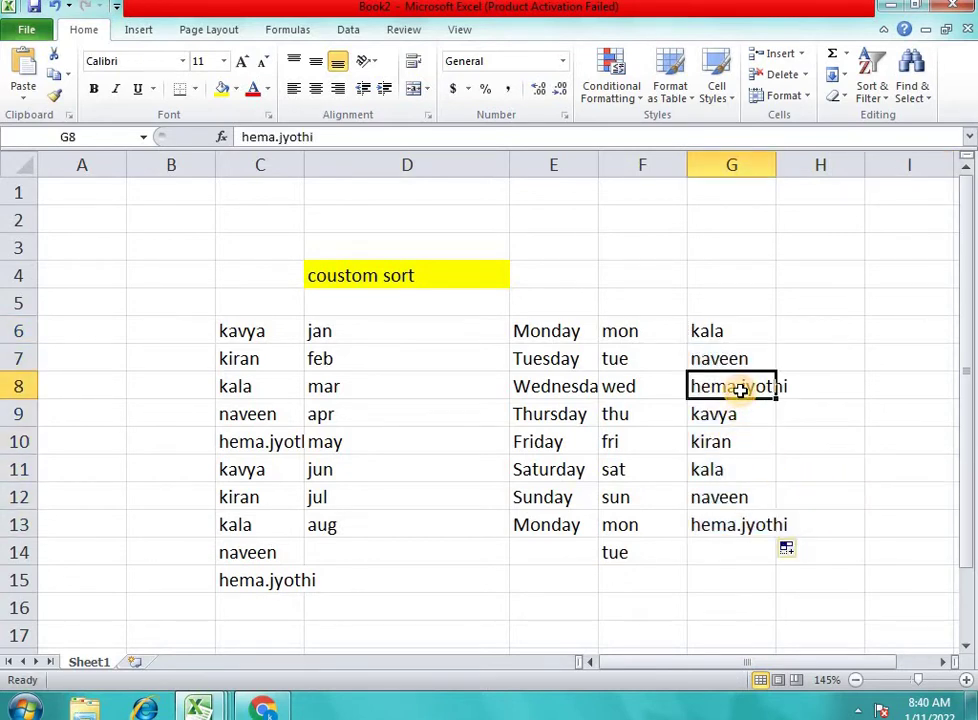
click(722, 536)
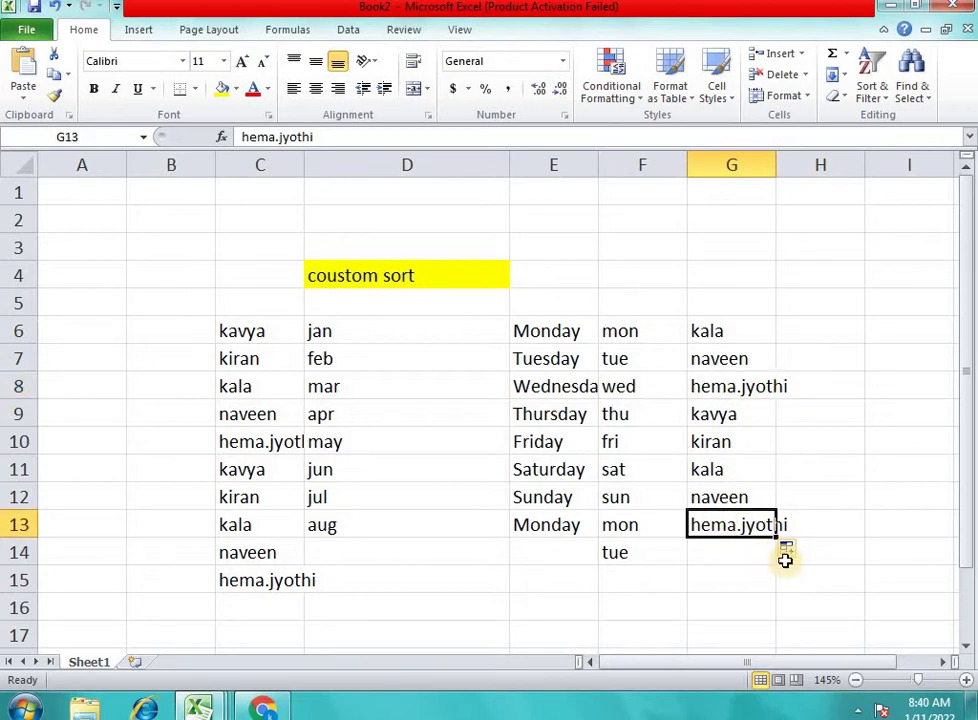
click(768, 393)
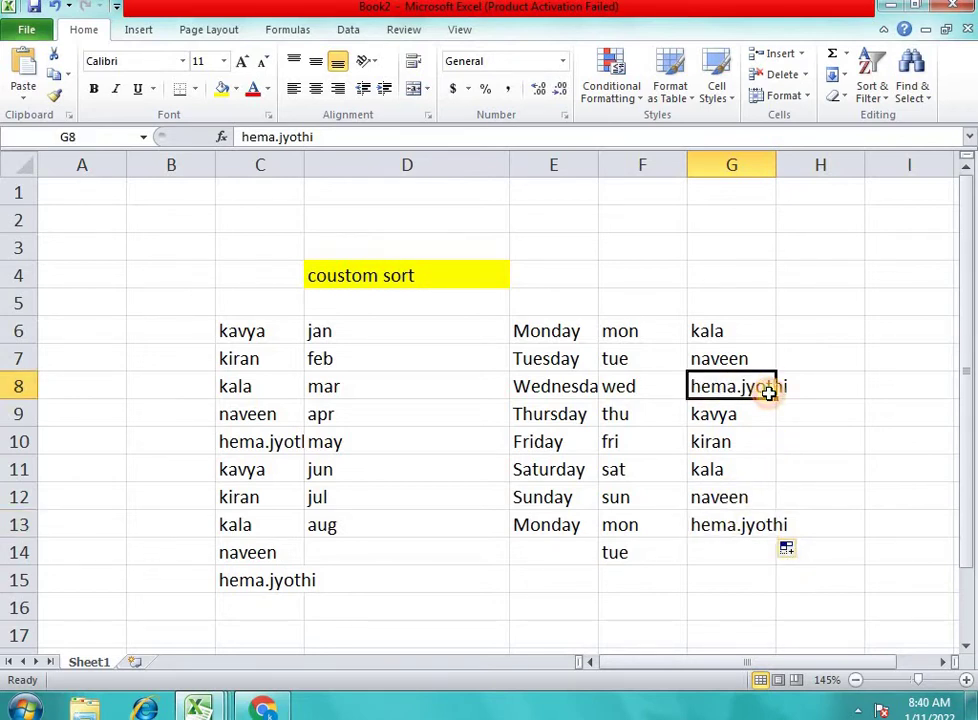
double_click(780, 167)
click(866, 324)
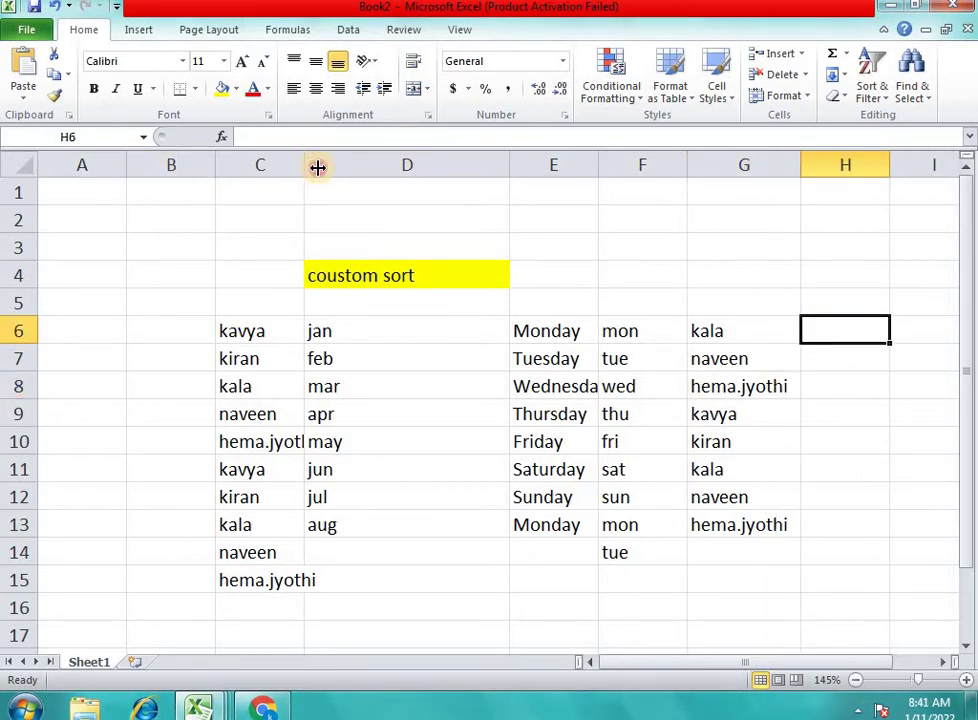
drag(308, 167, 317, 167)
click(440, 302)
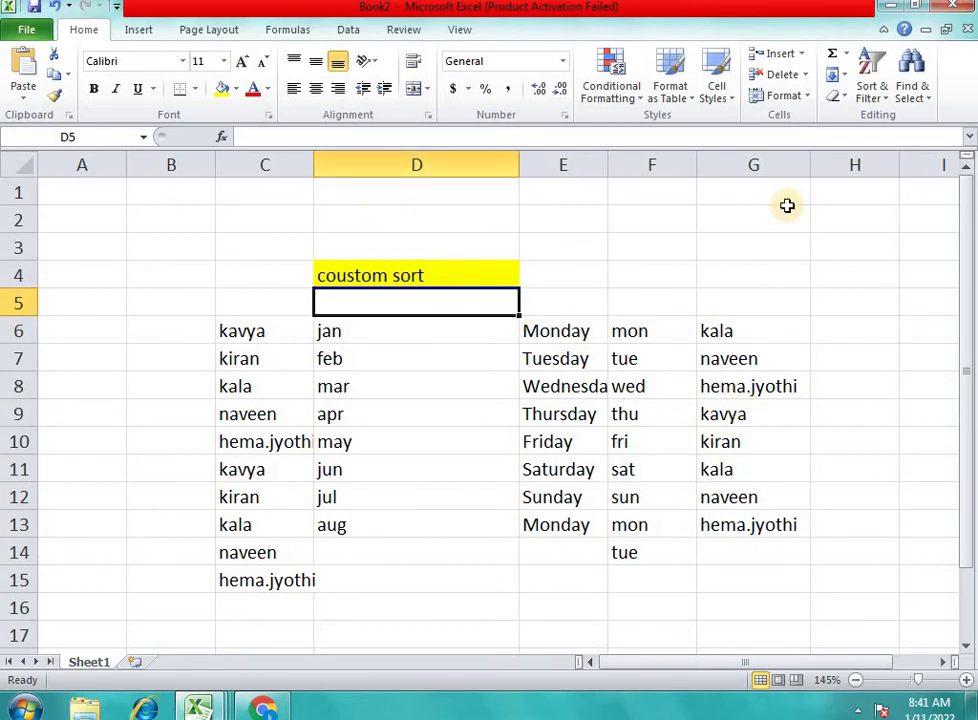
- From Custom Sort's Custom List order, permanently delete the kavya name list
click(880, 100)
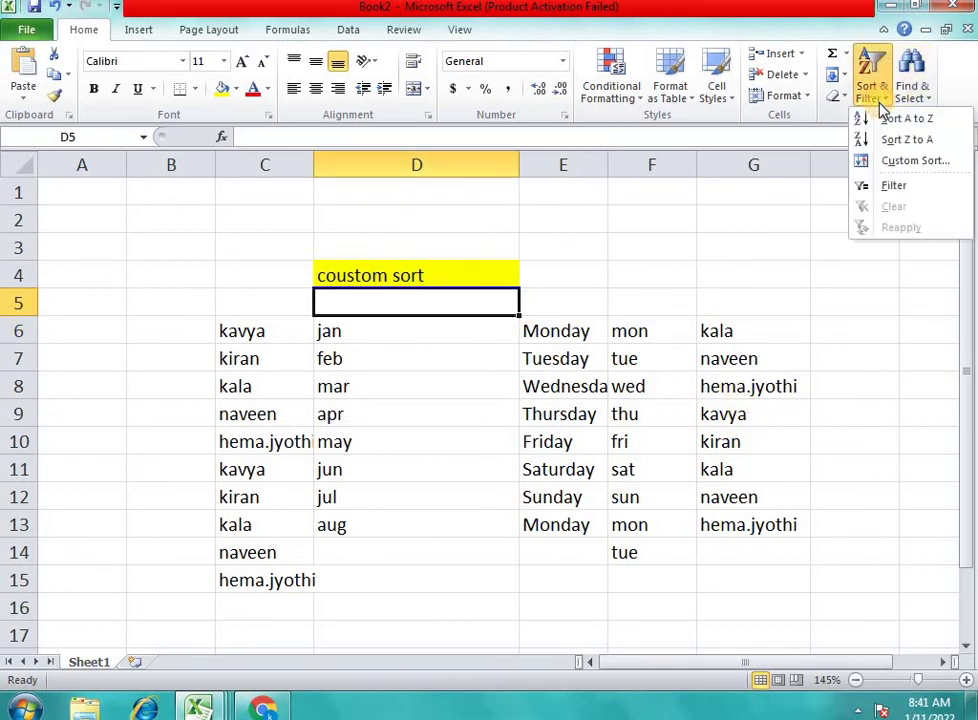
click(893, 160)
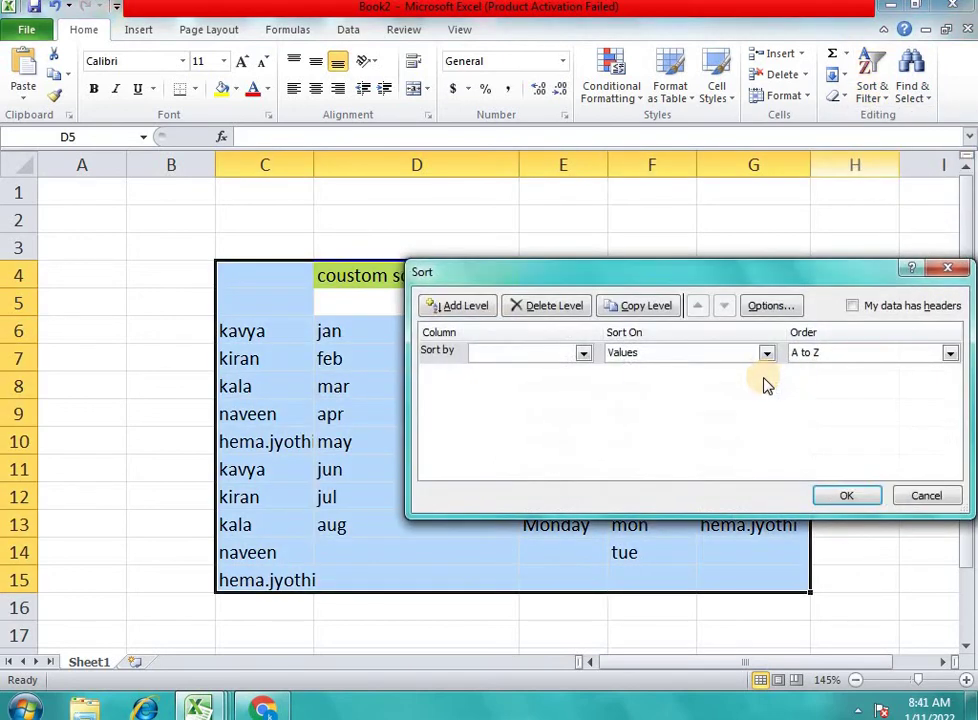
click(950, 355)
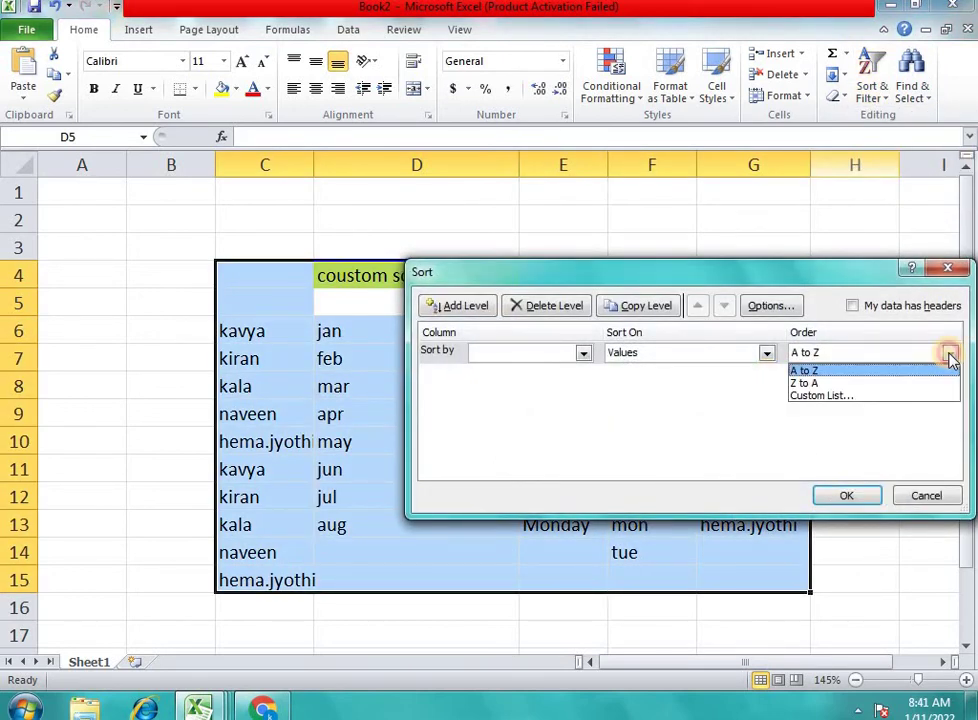
click(841, 398)
click(583, 356)
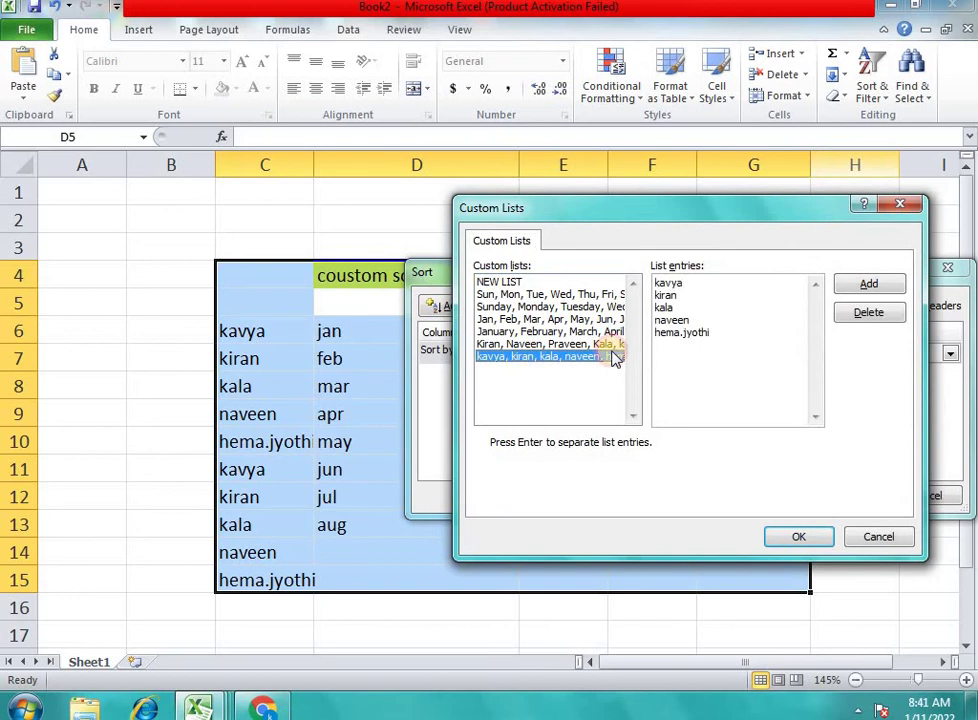
click(862, 316)
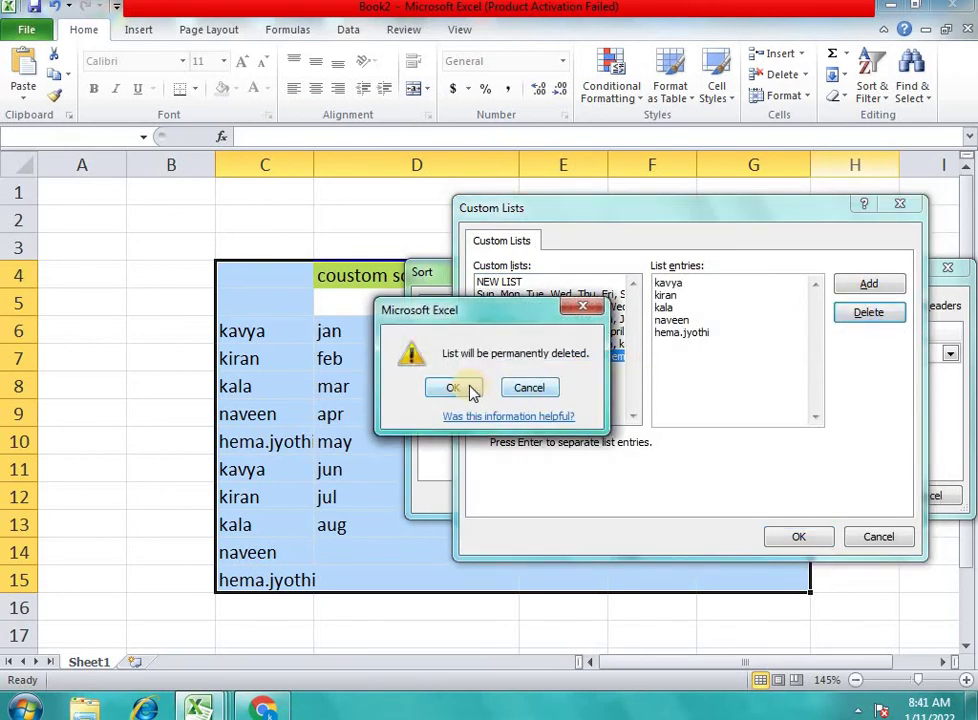
click(472, 389)
- Permanently delete the Kiran name list, then close both dialogs without sorting
click(514, 344)
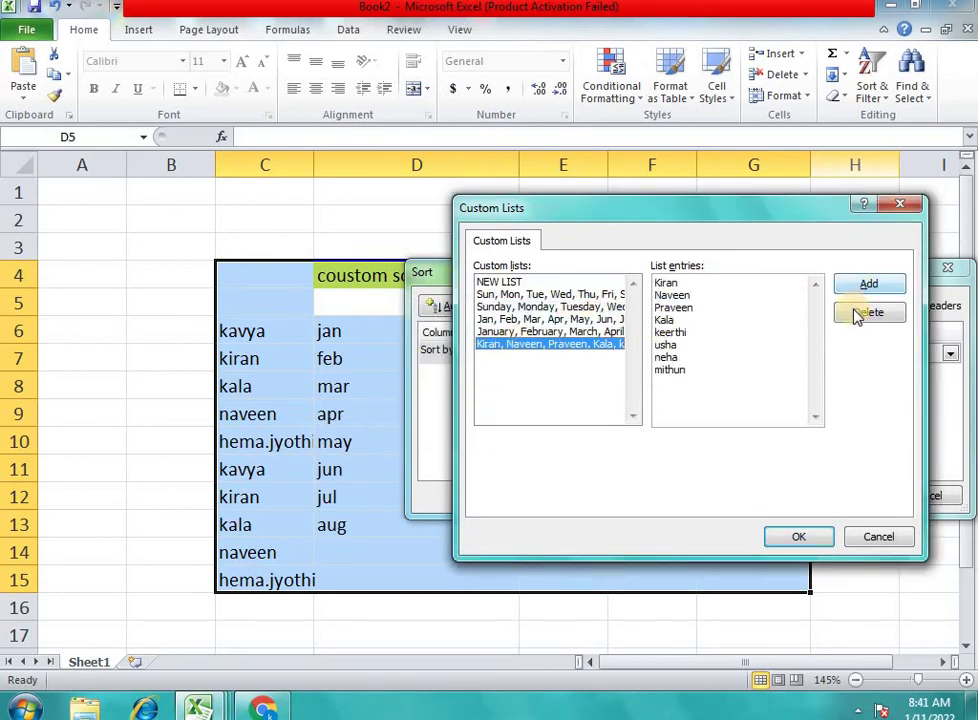
click(862, 313)
click(453, 387)
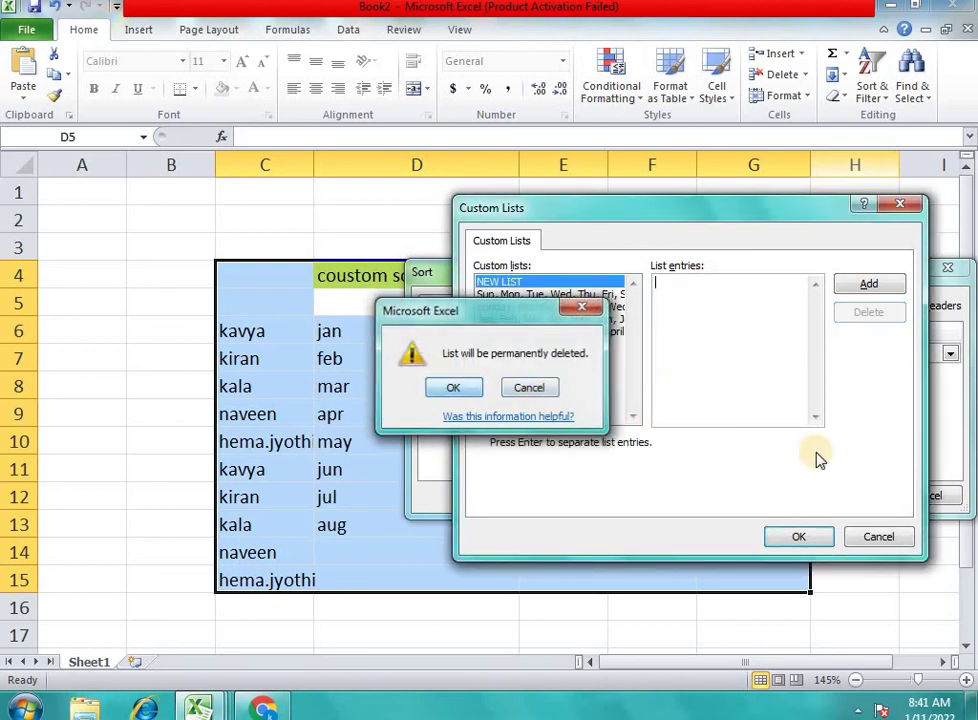
click(855, 537)
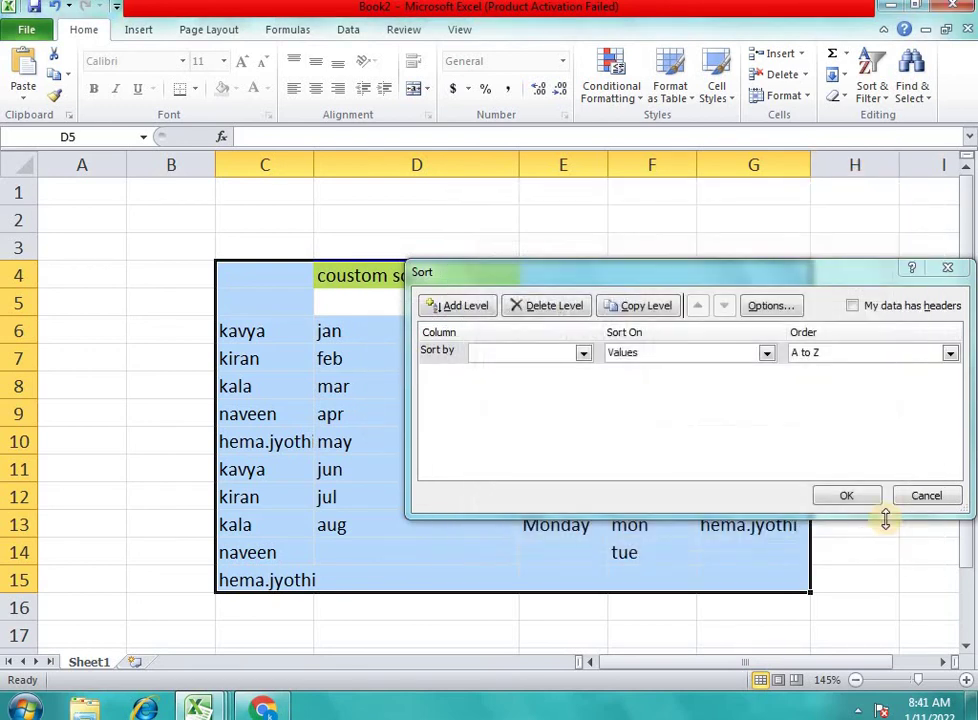
click(921, 497)
click(125, 338)
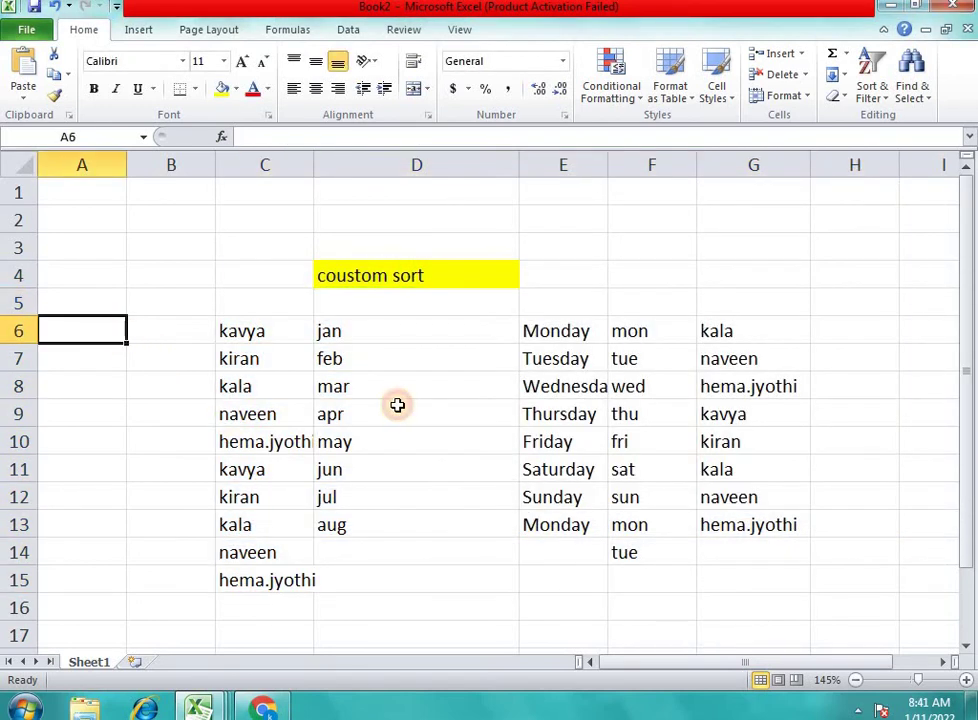
text(ka)
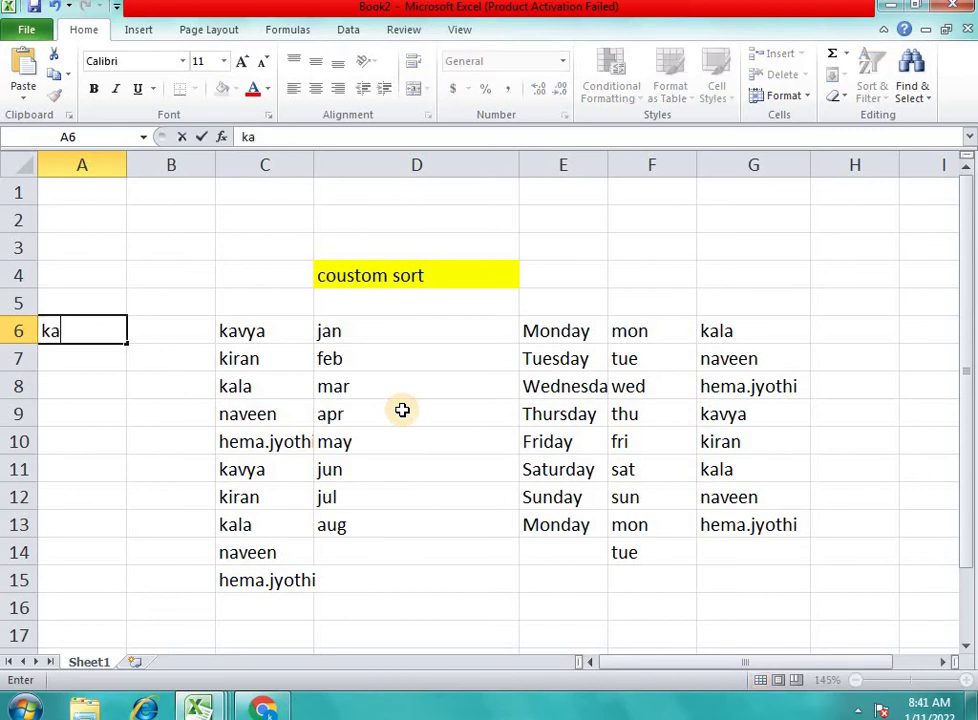
text(vya)
key(Return)
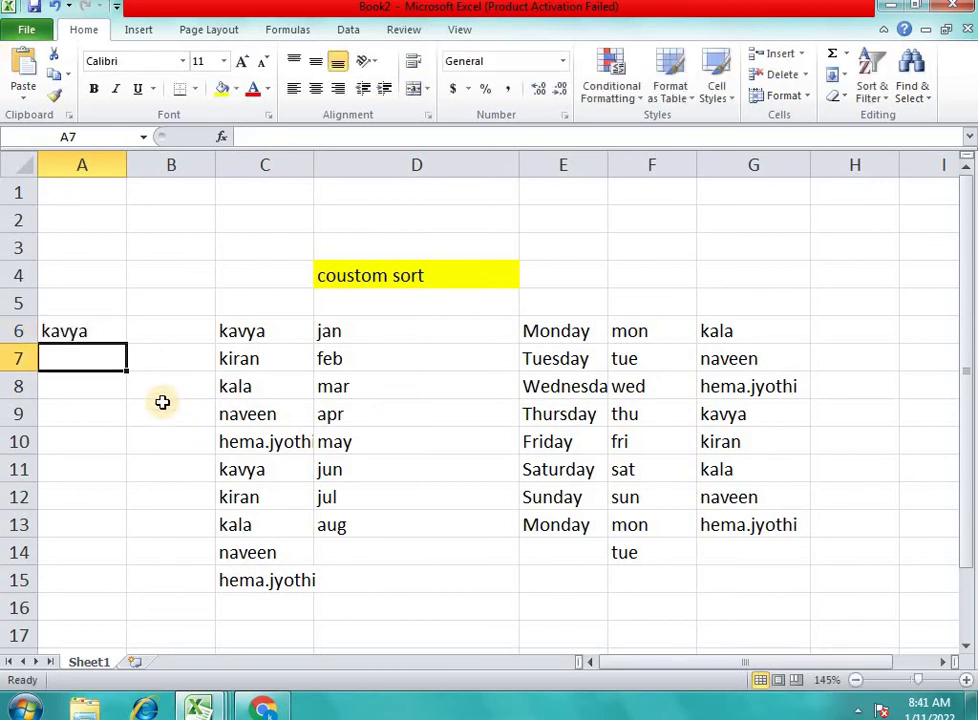
key(Up)
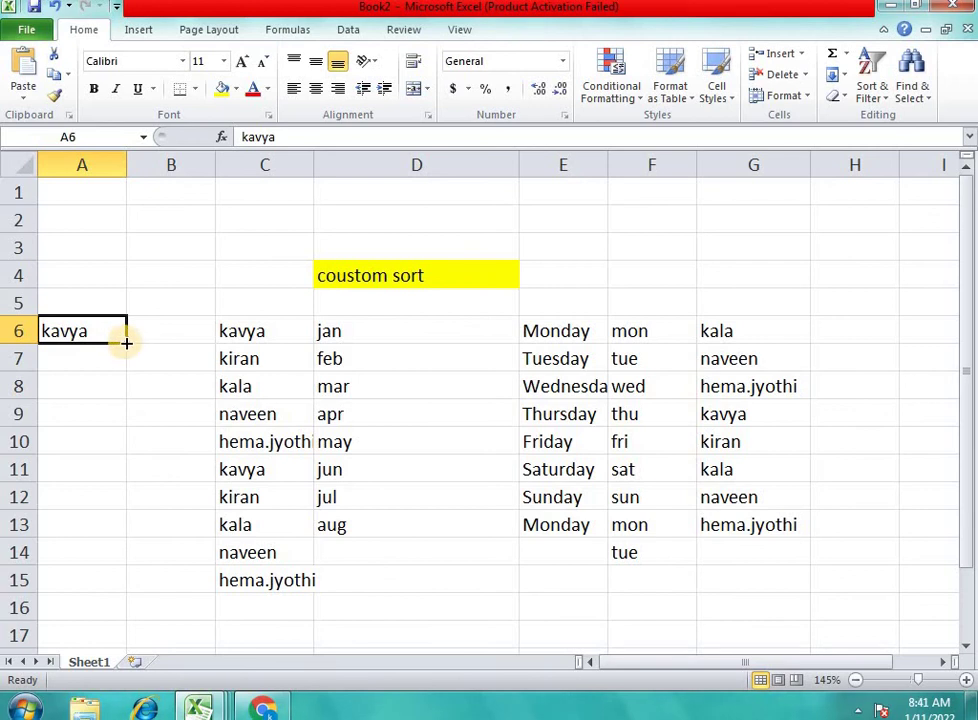
drag(126, 343, 128, 528)
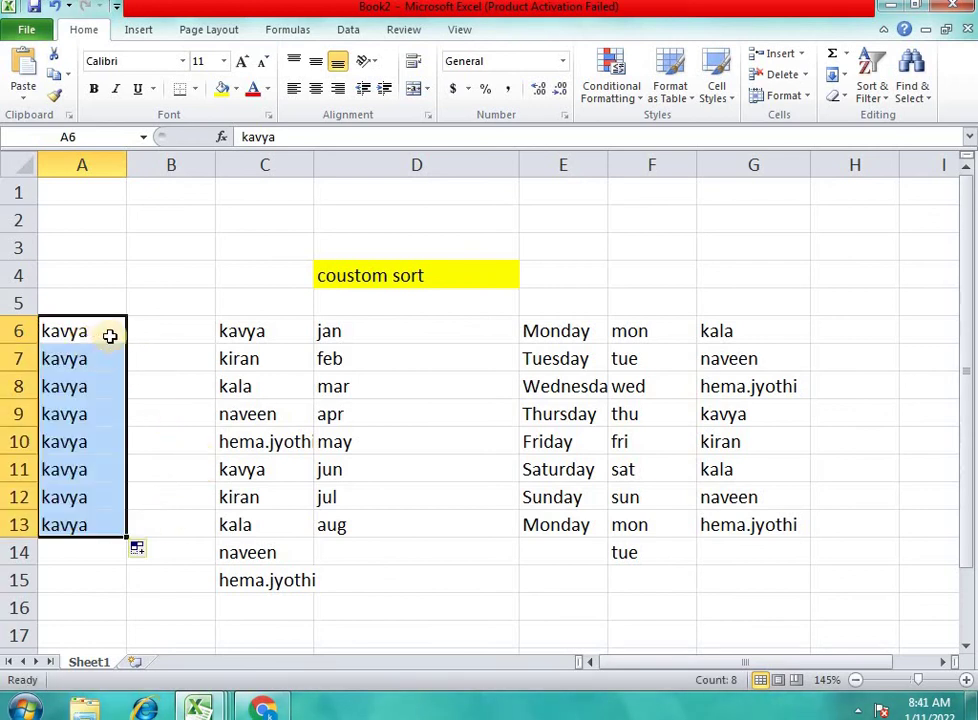
click(155, 330)
drag(72, 330, 70, 552)
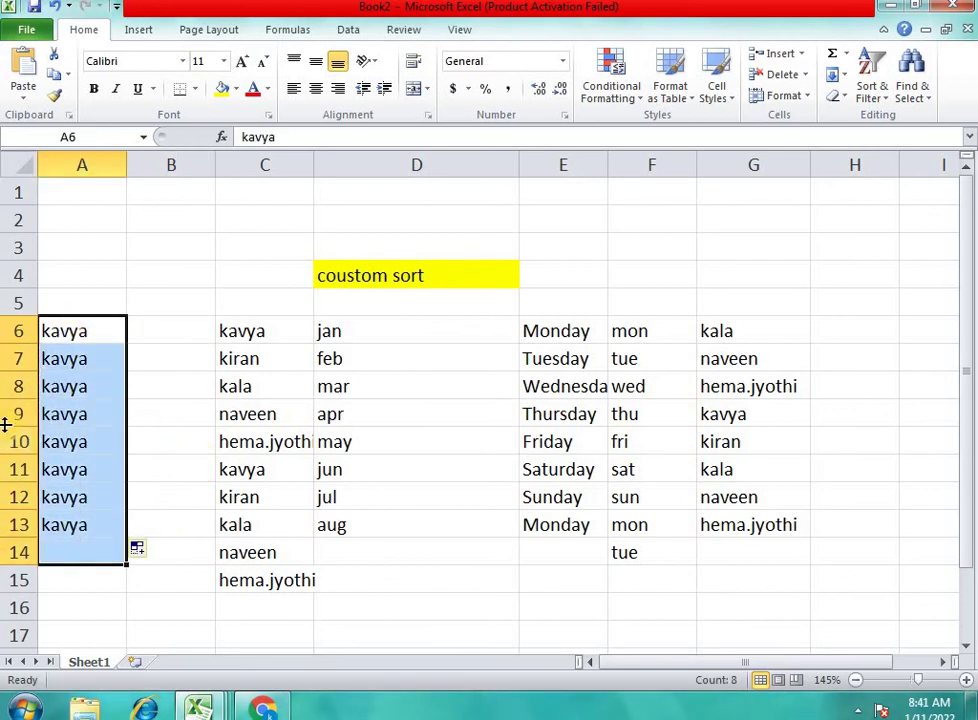
key(Delete)
click(341, 331)
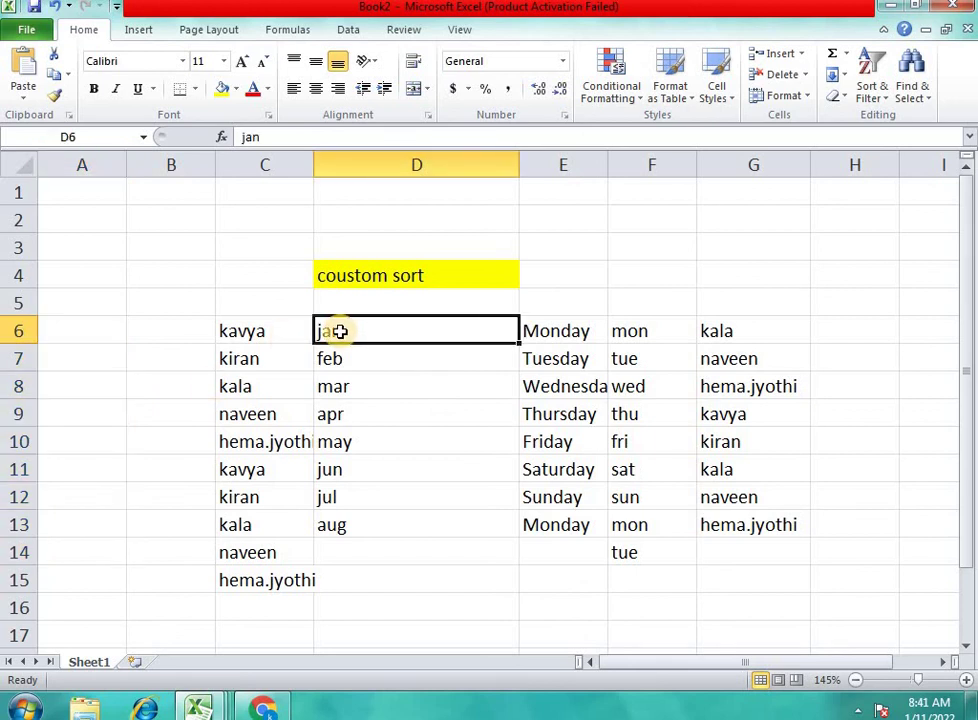
click(465, 378)
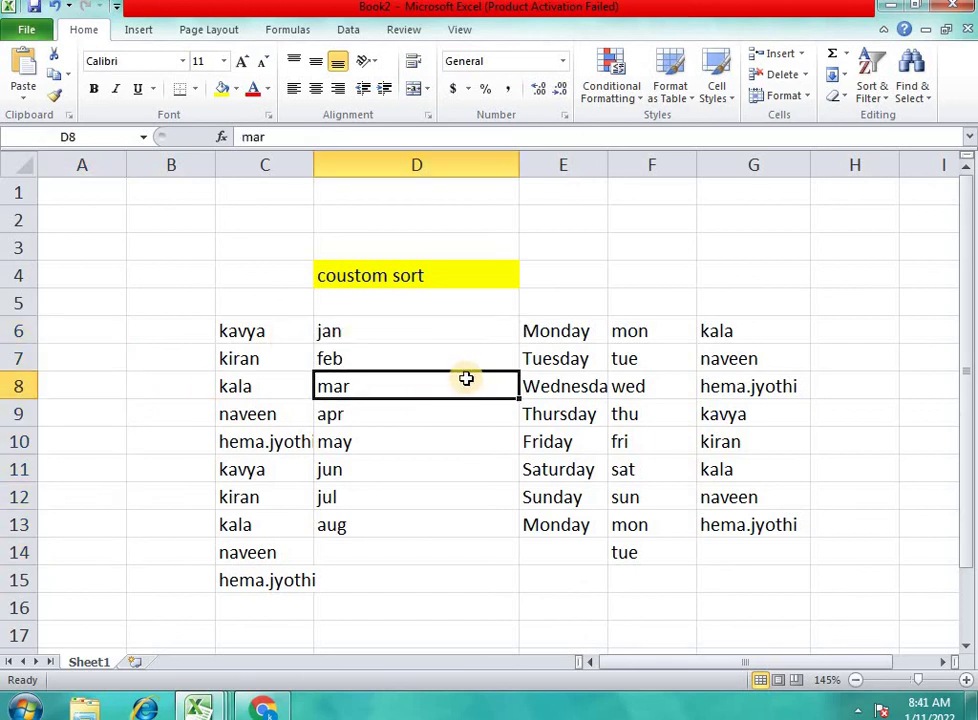
click(446, 330)
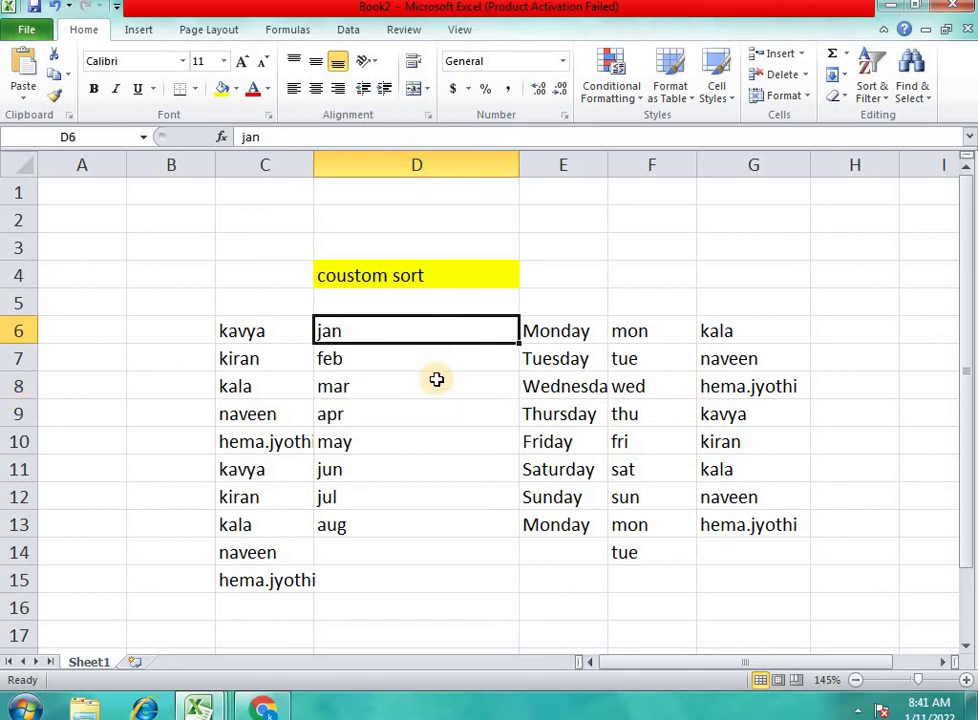